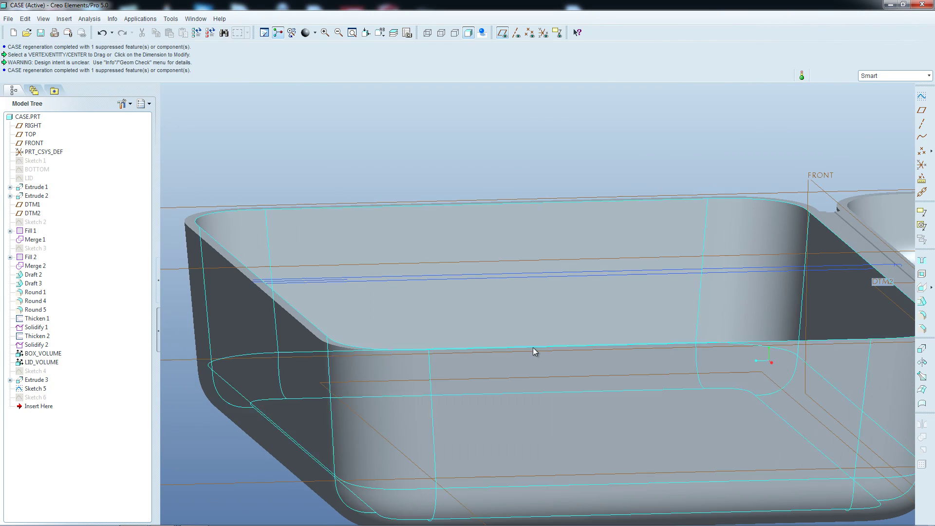
Step: Orbit around the box and lid to inspect the joint and the Extrude 3 hinge groove
{"action": "scroll", "coordinate": [541, 358], "scroll_direction": "down", "scroll_amount": 5}
{"action": "middle_click_drag", "start_coordinate": [636, 365], "coordinate": [554, 340]}
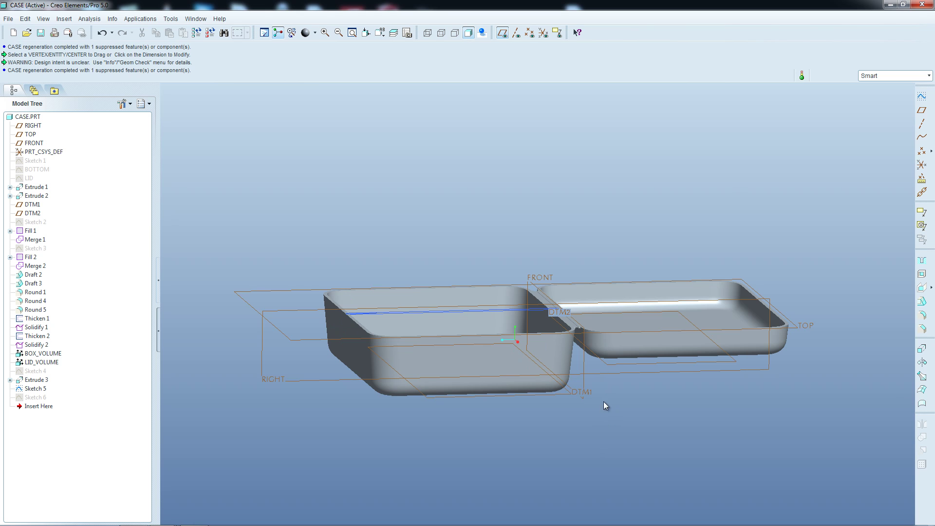
{"action": "scroll", "coordinate": [605, 396], "scroll_direction": "up", "scroll_amount": 3}
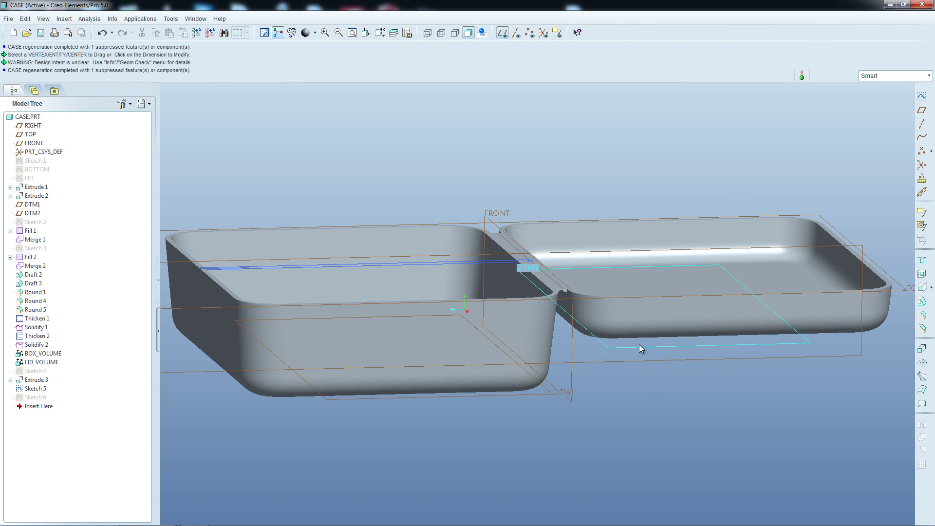
{"action": "scroll", "coordinate": [600, 296], "scroll_direction": "up", "scroll_amount": 4}
{"action": "middle_click_drag", "start_coordinate": [508, 331], "coordinate": [502, 334]}
{"action": "scroll", "coordinate": [477, 273], "scroll_direction": "up", "scroll_amount": 6}
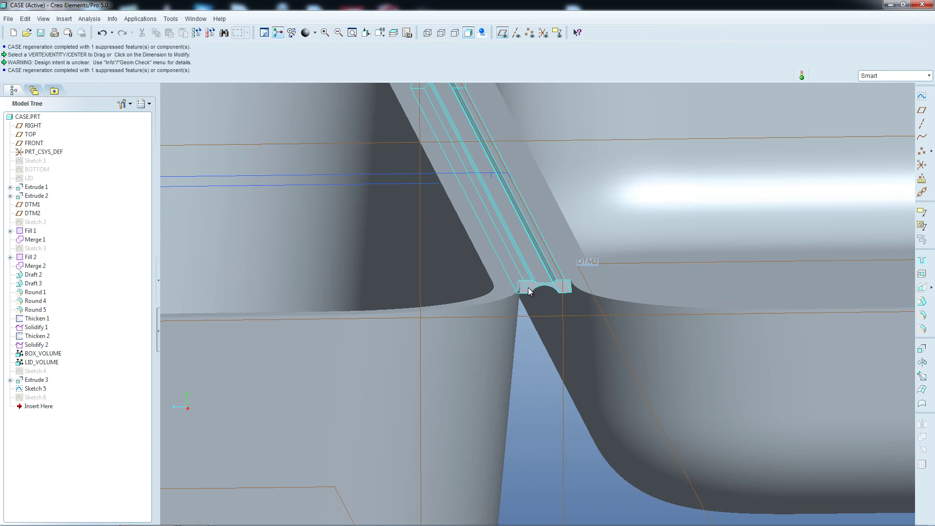
{"action": "left_click", "coordinate": [531, 290]}
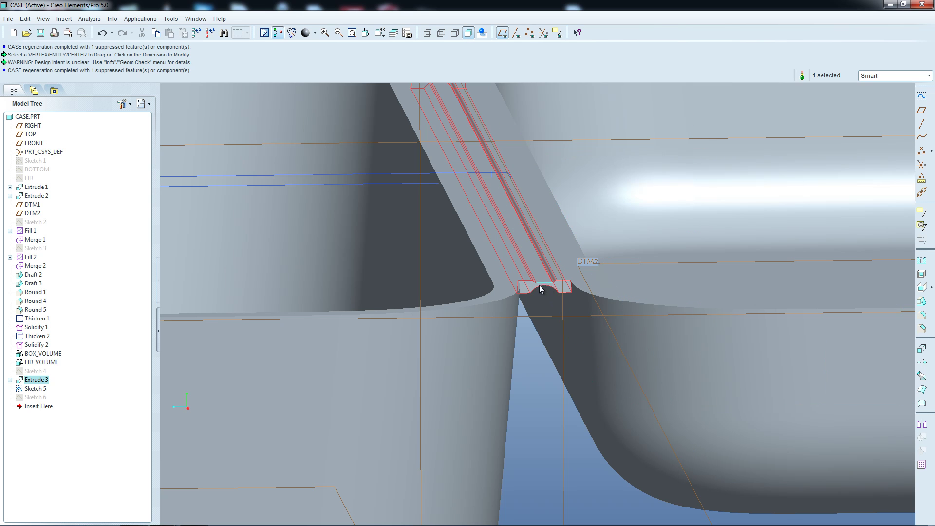
{"action": "scroll", "coordinate": [544, 358], "scroll_direction": "up", "scroll_amount": 5}
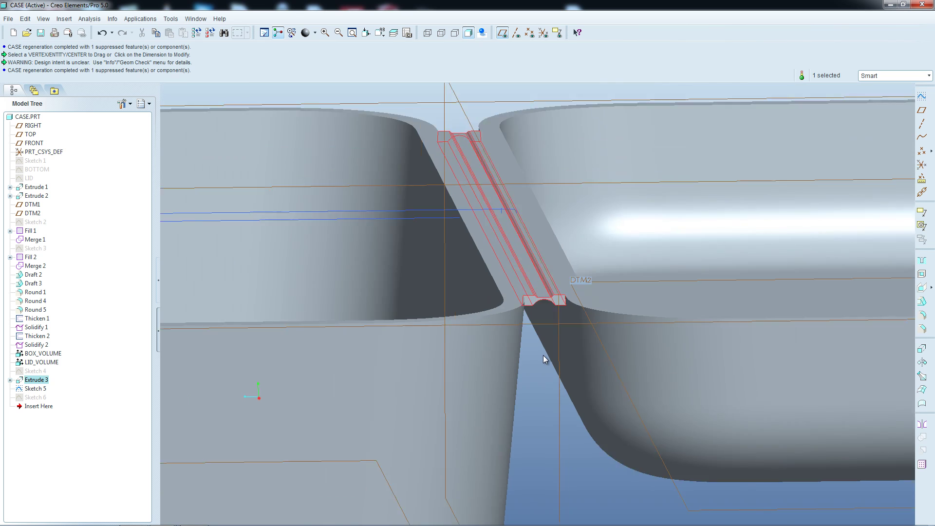
{"action": "scroll", "coordinate": [542, 353], "scroll_direction": "up", "scroll_amount": 3}
{"action": "middle_click_drag", "start_coordinate": [496, 367], "coordinate": [605, 325]}
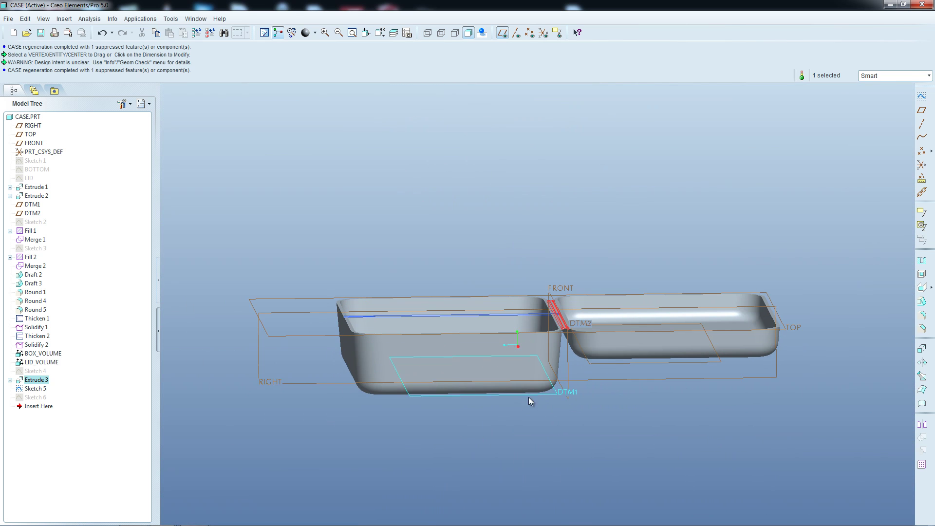
{"action": "scroll", "coordinate": [531, 400], "scroll_direction": "up", "scroll_amount": 2}
{"action": "middle_click_drag", "start_coordinate": [574, 407], "coordinate": [434, 215], "text": "shift"}
{"action": "left_click", "coordinate": [434, 215]}
Step: Locate the Sketch 5 spine curve and reopen Sketch 5 with Edit Definition
{"action": "scroll", "coordinate": [244, 297], "scroll_direction": "down", "scroll_amount": 5}
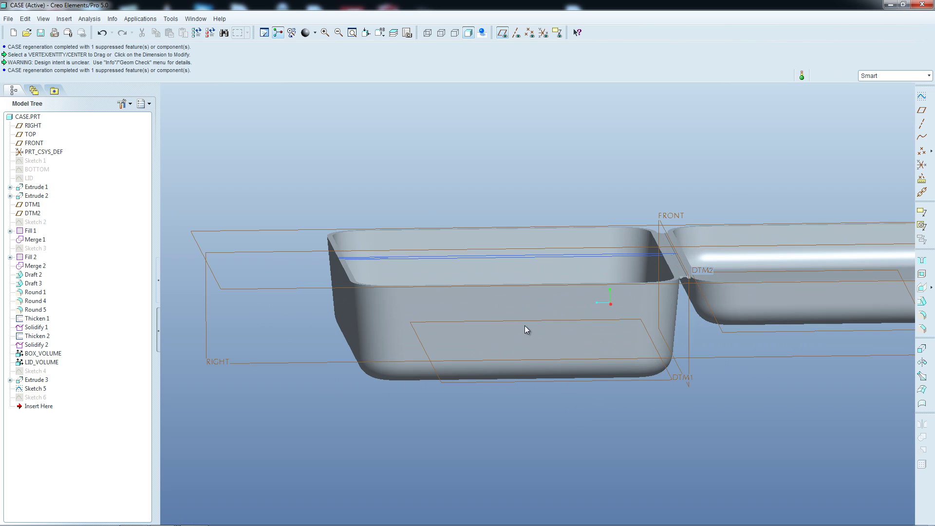
{"action": "mouse_move", "coordinate": [675, 324]}
{"action": "middle_mouse_down", "text": "shift"}
{"action": "mouse_move", "coordinate": [688, 325]}
{"action": "mouse_move", "coordinate": [647, 355]}
{"action": "mouse_move", "coordinate": [615, 349]}
{"action": "middle_mouse_up", "text": "shift"}
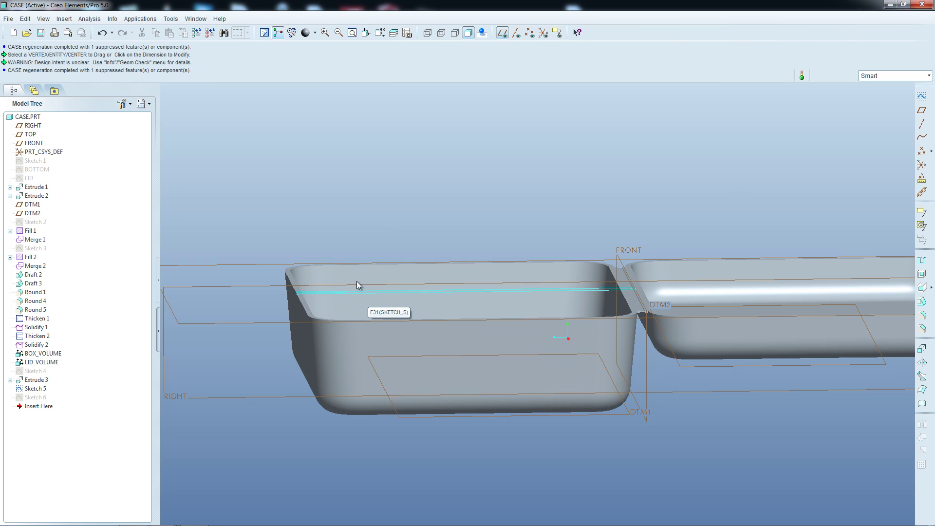
{"action": "scroll", "coordinate": [341, 228], "scroll_direction": "down", "scroll_amount": 2}
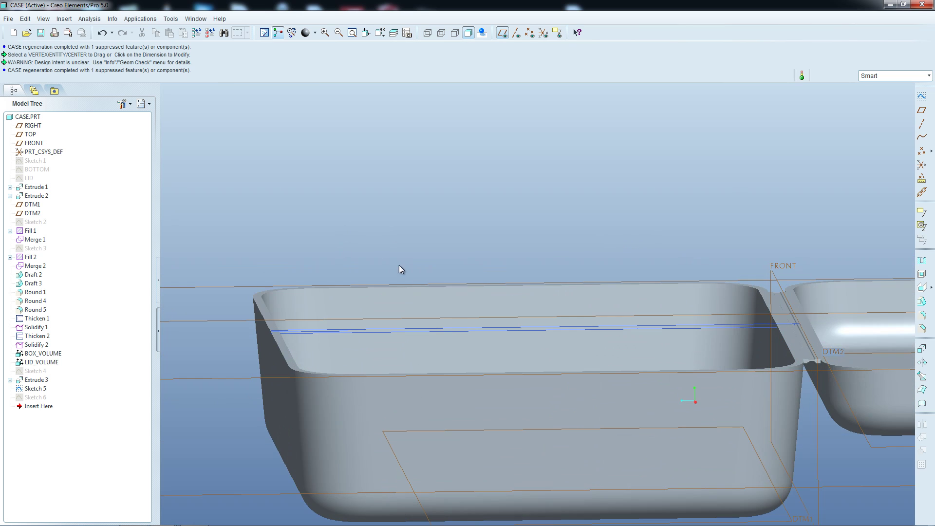
{"action": "left_click", "coordinate": [452, 336]}
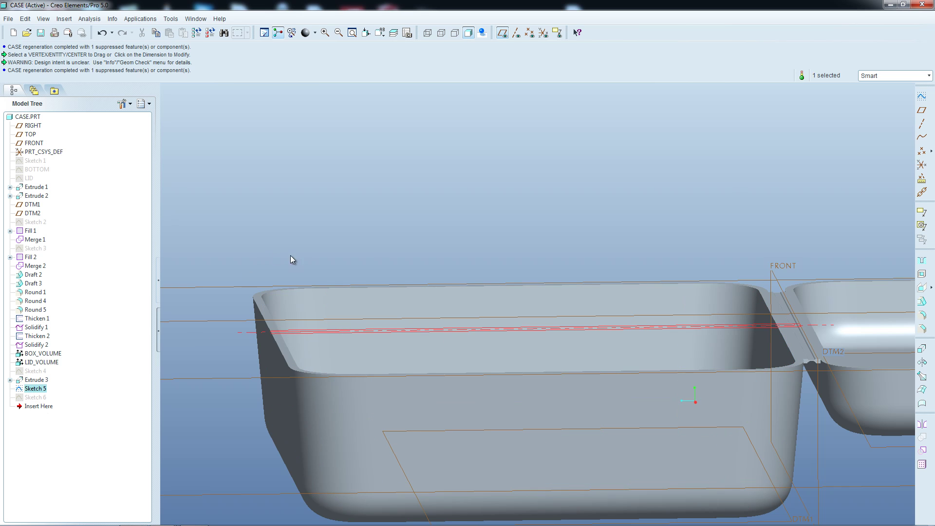
{"action": "scroll", "coordinate": [357, 258], "scroll_direction": "up", "scroll_amount": 5}
{"action": "middle_click_drag", "start_coordinate": [377, 261], "coordinate": [353, 359]}
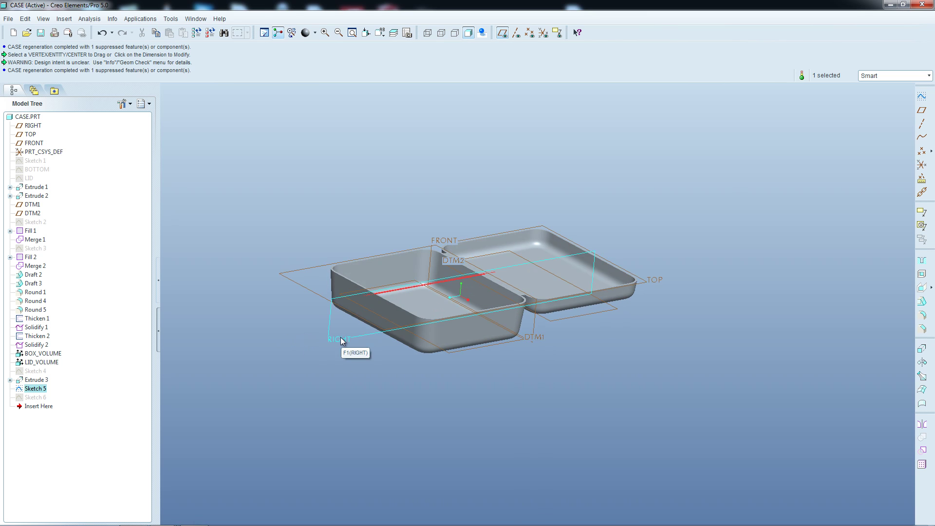
{"action": "left_click", "coordinate": [343, 341]}
{"action": "left_click", "coordinate": [37, 388]}
{"action": "right_click", "coordinate": [39, 388]}
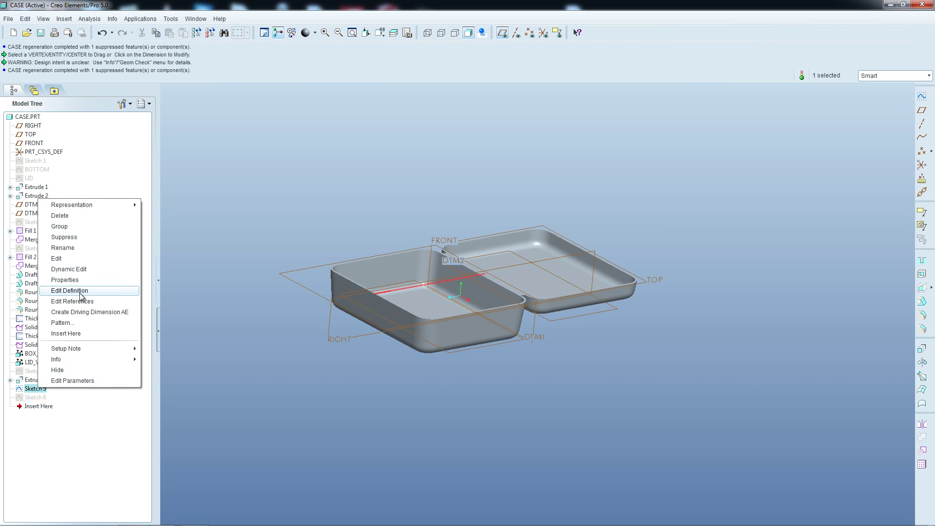
{"action": "left_click", "coordinate": [70, 291]}
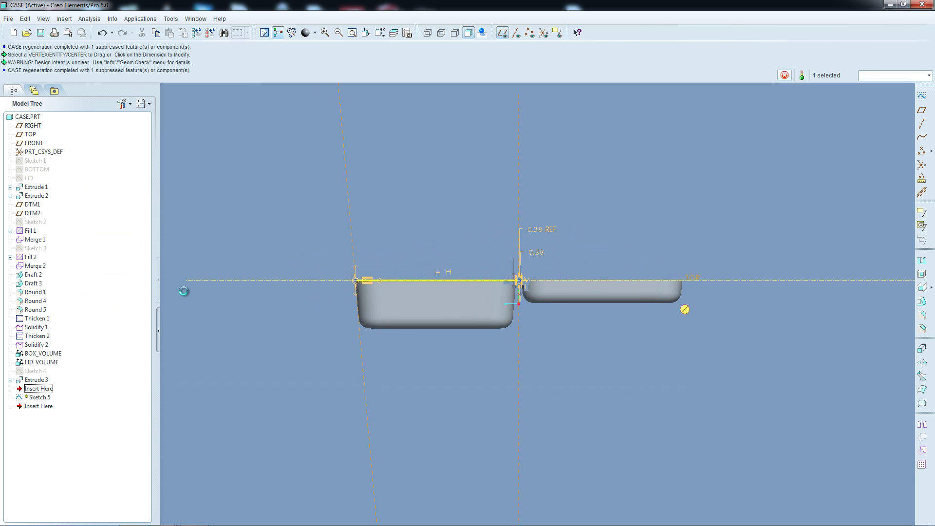
Step: Pick the horizontal sketch reference and frame the sketch around the part corner
{"action": "scroll", "coordinate": [489, 320], "scroll_direction": "up", "scroll_amount": 10}
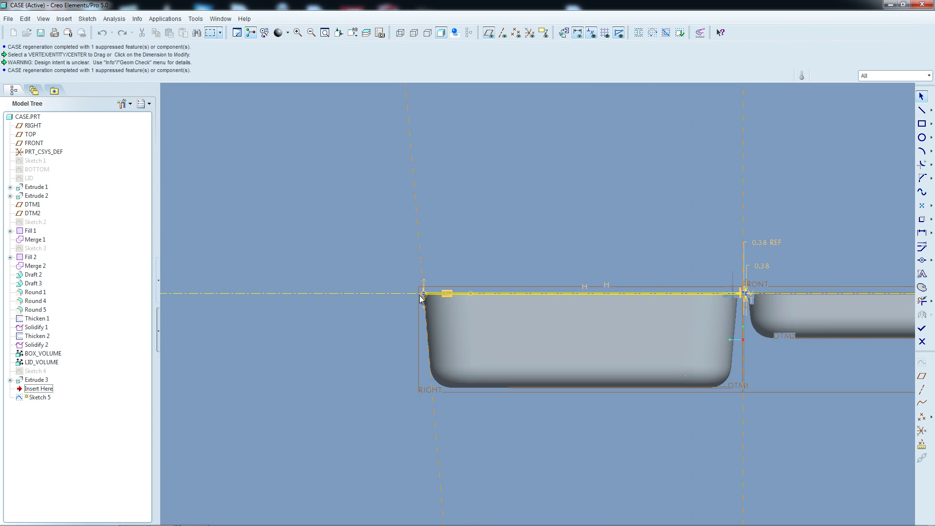
{"action": "scroll", "coordinate": [492, 314], "scroll_direction": "up", "scroll_amount": 5}
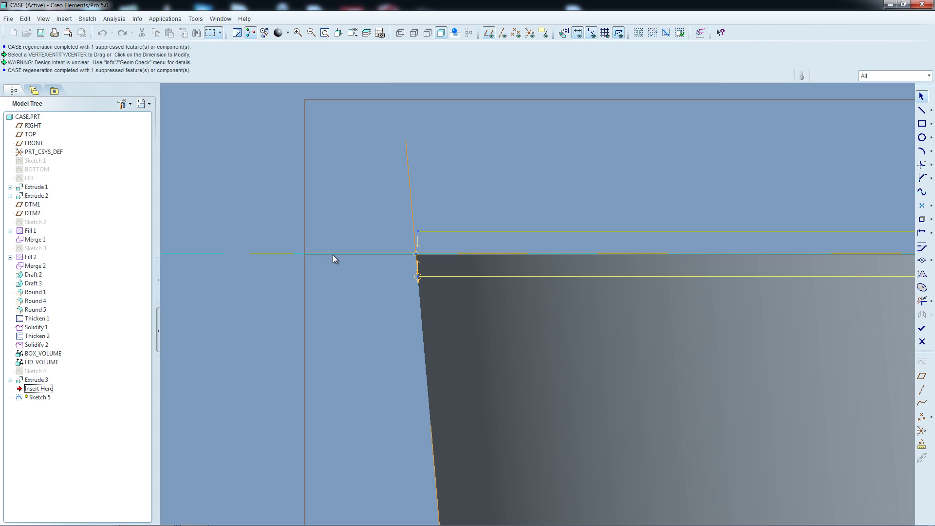
{"action": "left_click", "coordinate": [332, 254]}
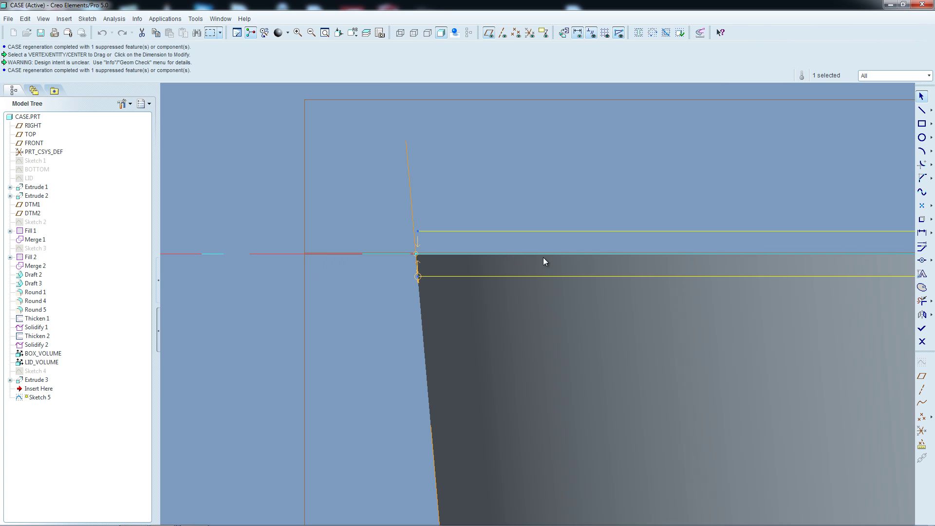
{"action": "scroll", "coordinate": [627, 256], "scroll_direction": "down", "scroll_amount": 3}
{"action": "middle_click_drag", "start_coordinate": [759, 317], "coordinate": [461, 320], "text": "shift"}
{"action": "scroll", "coordinate": [502, 333], "scroll_direction": "down", "scroll_amount": 2}
{"action": "middle_click_drag", "start_coordinate": [706, 347], "coordinate": [604, 329], "text": "shift"}
{"action": "scroll", "coordinate": [657, 307], "scroll_direction": "up", "scroll_amount": 4}
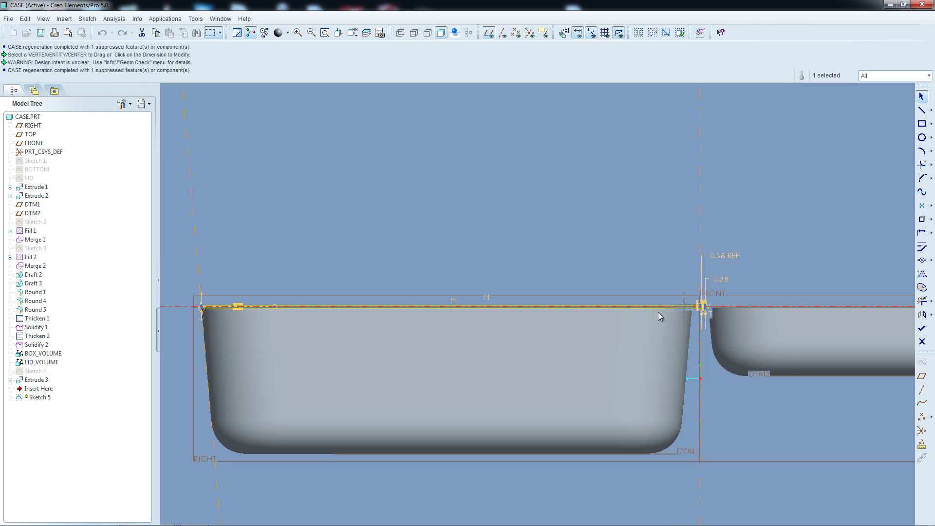
{"action": "scroll", "coordinate": [718, 308], "scroll_direction": "up", "scroll_amount": 3}
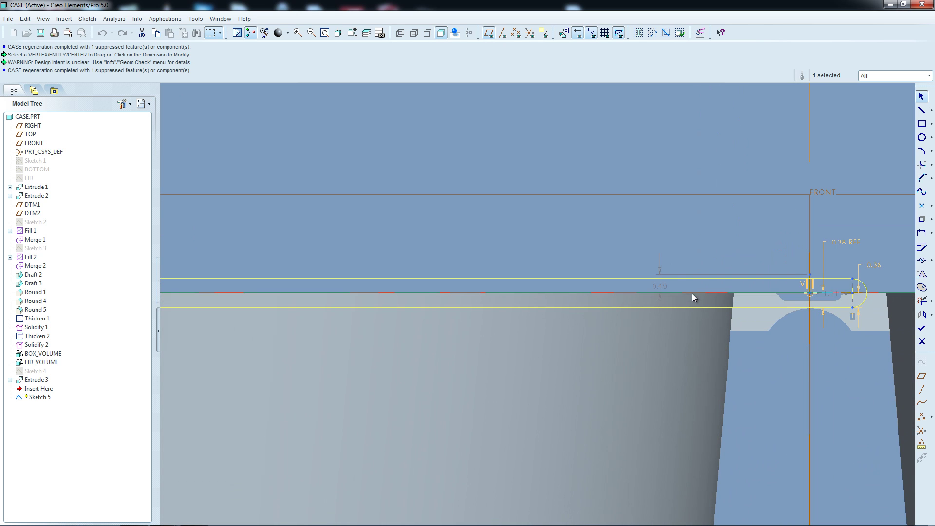
{"action": "scroll", "coordinate": [449, 315], "scroll_direction": "down", "scroll_amount": 3}
{"action": "scroll", "coordinate": [438, 326], "scroll_direction": "down", "scroll_amount": 1}
Step: Zoom onto the box's top edge and pan left to the rim line dimensioned 0.38
{"action": "middle_click_drag", "start_coordinate": [400, 341], "coordinate": [870, 326], "text": "ctrl"}
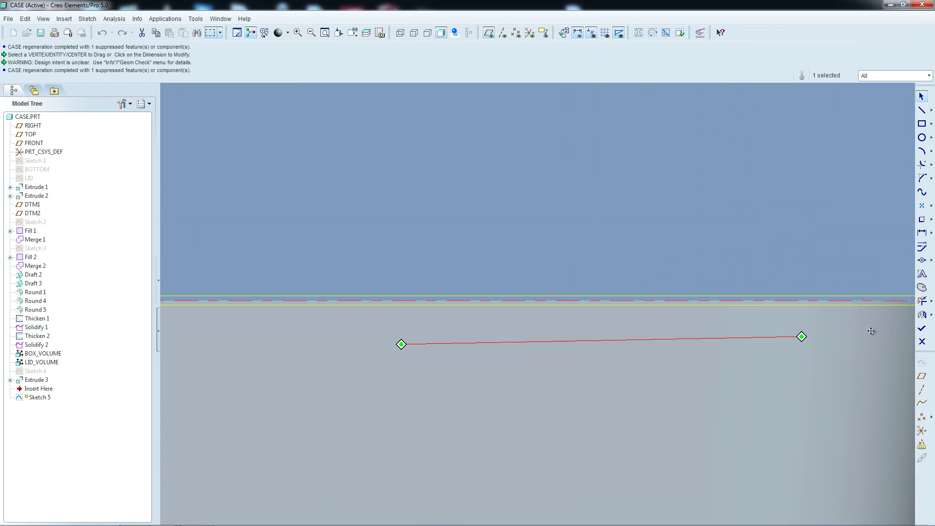
{"action": "scroll", "coordinate": [281, 334], "scroll_direction": "down", "scroll_amount": 3}
{"action": "mouse_move", "coordinate": [284, 330]}
{"action": "middle_mouse_down", "text": "ctrl"}
{"action": "mouse_move", "coordinate": [730, 336]}
{"action": "mouse_move", "coordinate": [480, 322]}
{"action": "mouse_move", "coordinate": [681, 327]}
{"action": "mouse_move", "coordinate": [385, 305]}
{"action": "middle_mouse_up", "text": "ctrl"}
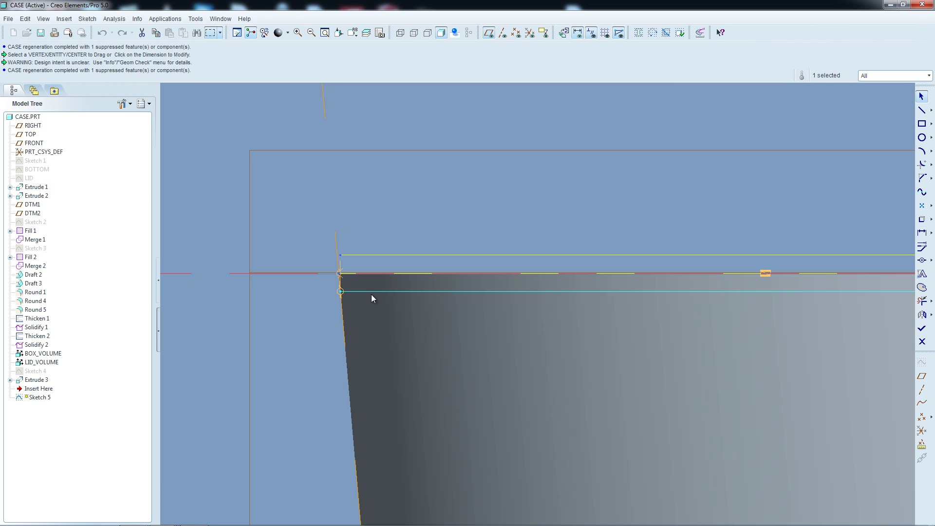
{"action": "scroll", "coordinate": [369, 291], "scroll_direction": "down", "scroll_amount": 2}
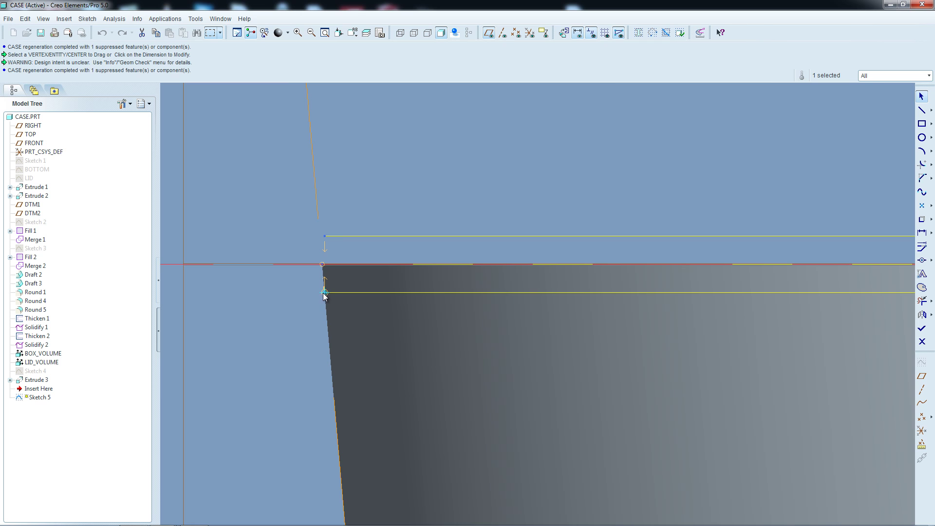
{"action": "scroll", "coordinate": [548, 367], "scroll_direction": "down", "scroll_amount": 2}
{"action": "scroll", "coordinate": [689, 367], "scroll_direction": "down", "scroll_amount": 1}
{"action": "middle_click_drag", "start_coordinate": [688, 367], "coordinate": [437, 368], "text": "shift"}
{"action": "scroll", "coordinate": [772, 380], "scroll_direction": "down", "scroll_amount": 2}
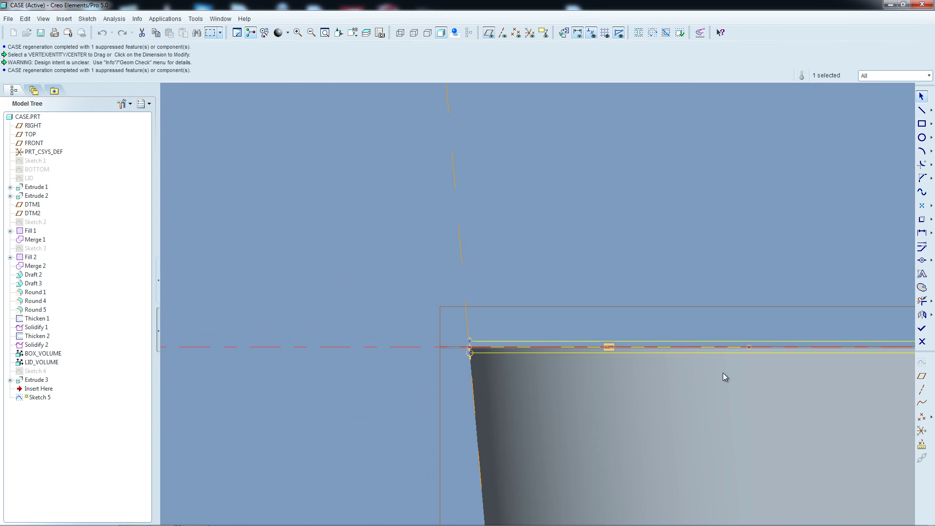
{"action": "middle_click_drag", "start_coordinate": [808, 376], "coordinate": [507, 363], "text": "shift"}
Step: Zoom in and out on Sketch 5's lower line and its 0.38 arc to the rim line
{"action": "scroll", "coordinate": [632, 389], "scroll_direction": "down", "scroll_amount": 2}
{"action": "scroll", "coordinate": [772, 407], "scroll_direction": "down", "scroll_amount": 2}
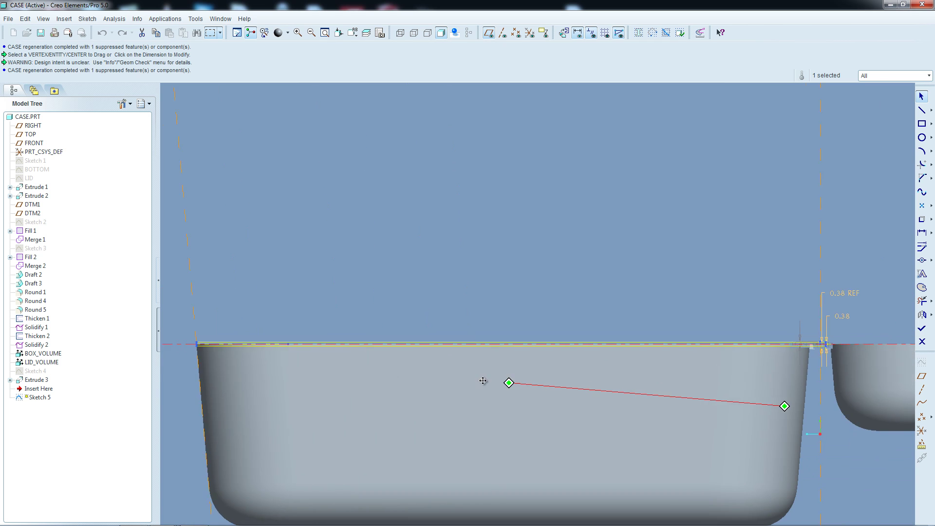
{"action": "scroll", "coordinate": [809, 375], "scroll_direction": "up", "scroll_amount": 2}
{"action": "scroll", "coordinate": [751, 349], "scroll_direction": "up", "scroll_amount": 1}
{"action": "scroll", "coordinate": [699, 361], "scroll_direction": "up", "scroll_amount": 4}
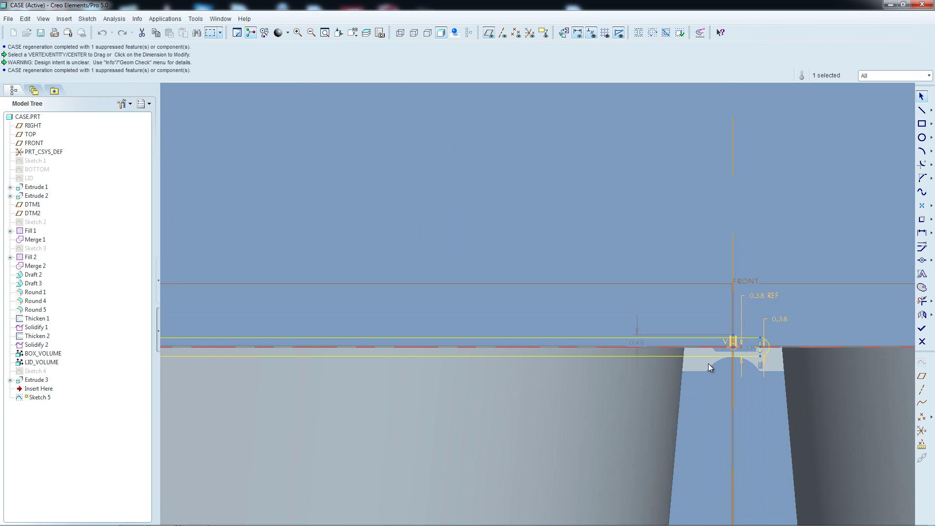
{"action": "scroll", "coordinate": [689, 358], "scroll_direction": "up", "scroll_amount": 1}
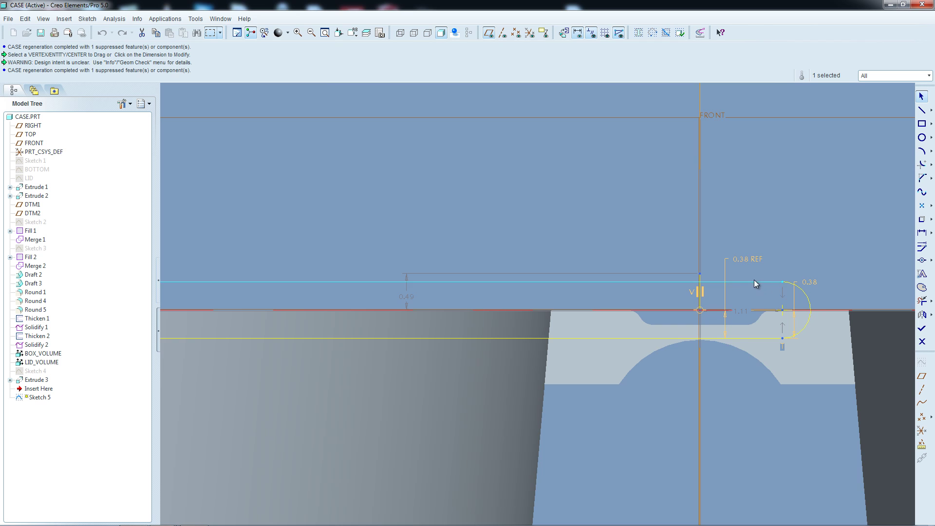
{"action": "scroll", "coordinate": [679, 392], "scroll_direction": "down", "scroll_amount": 3}
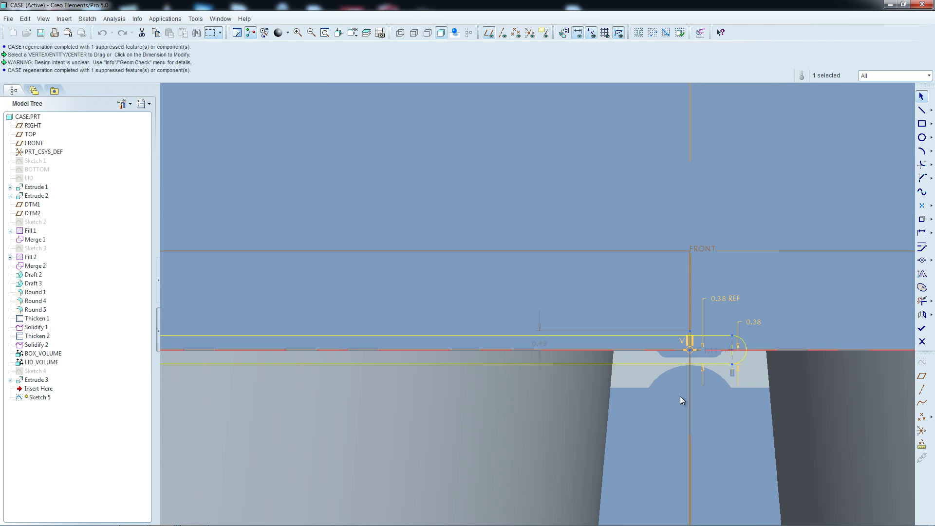
{"action": "scroll", "coordinate": [662, 396], "scroll_direction": "up", "scroll_amount": 3}
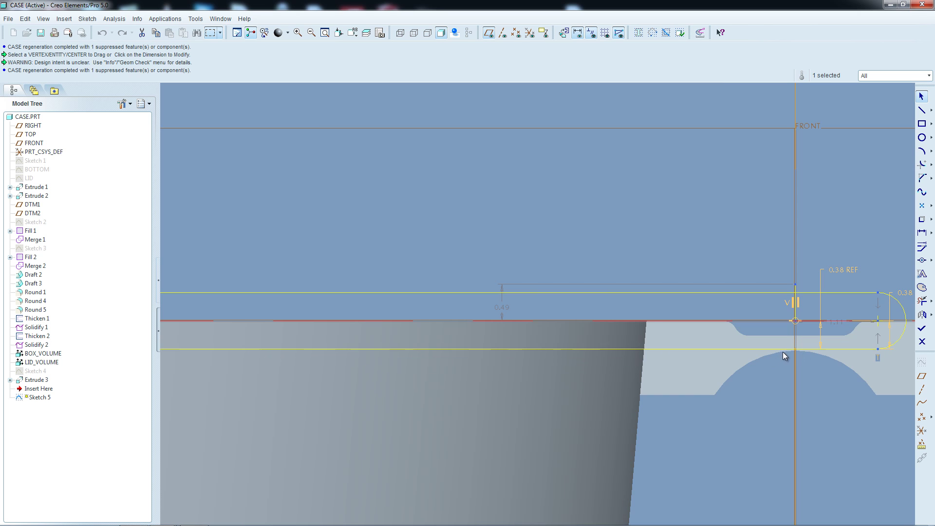
{"action": "scroll", "coordinate": [791, 349], "scroll_direction": "up", "scroll_amount": 3}
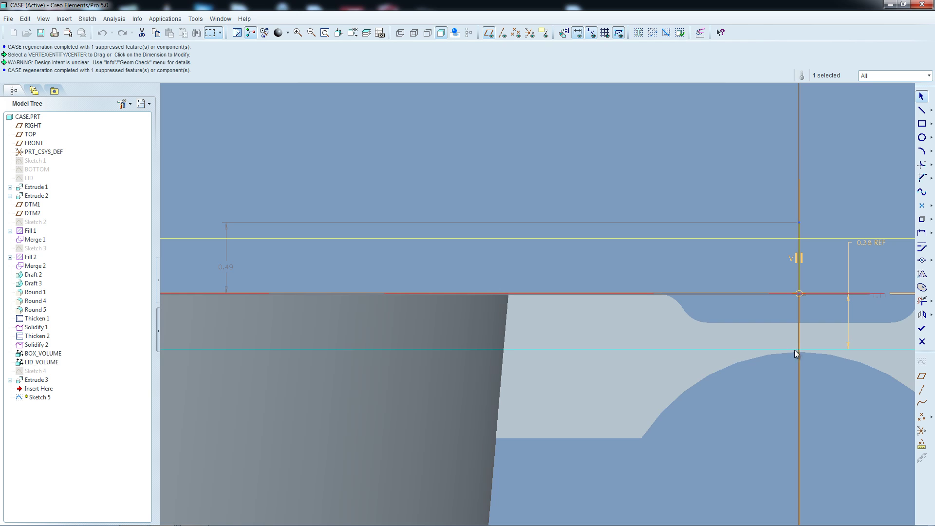
{"action": "scroll", "coordinate": [796, 351], "scroll_direction": "down", "scroll_amount": 5}
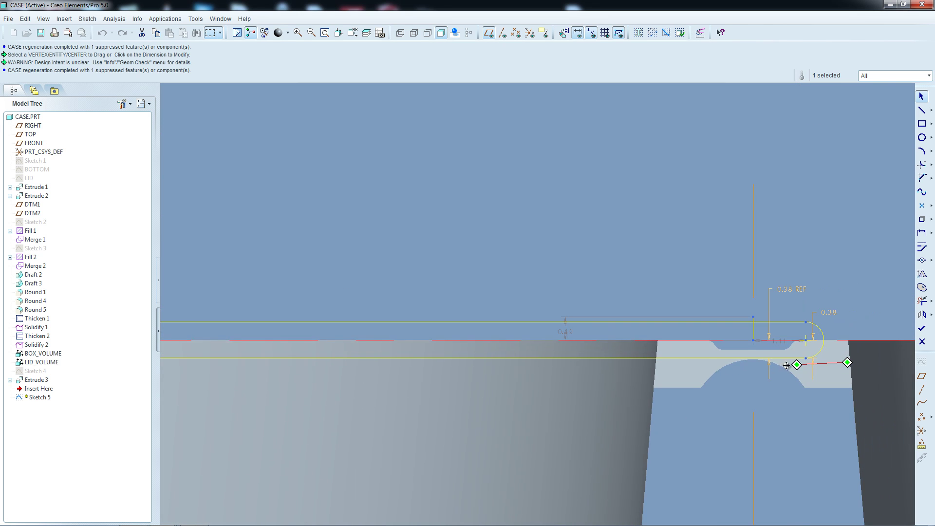
Step: Accept Sketch 5 so the CASE part regenerates, and view it in 3-D
{"action": "left_click", "coordinate": [922, 327]}
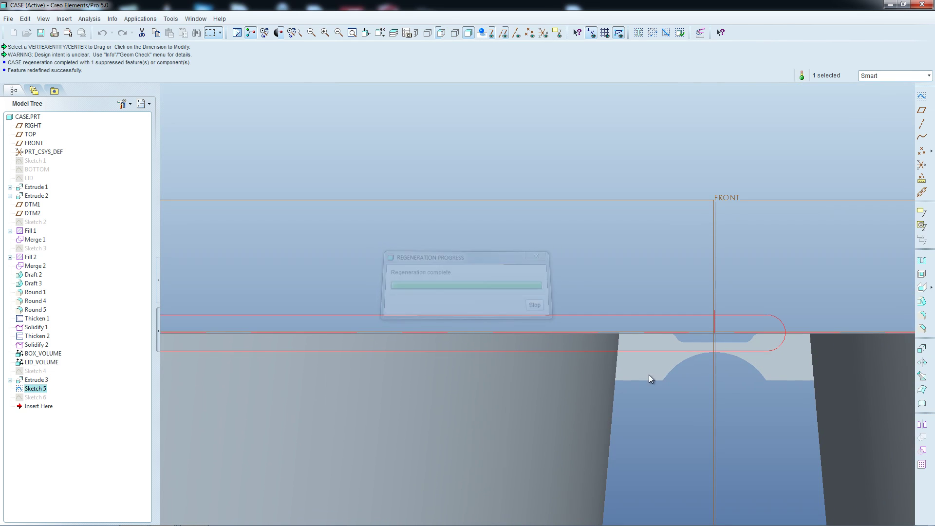
{"action": "scroll", "coordinate": [644, 374], "scroll_direction": "down", "scroll_amount": 6}
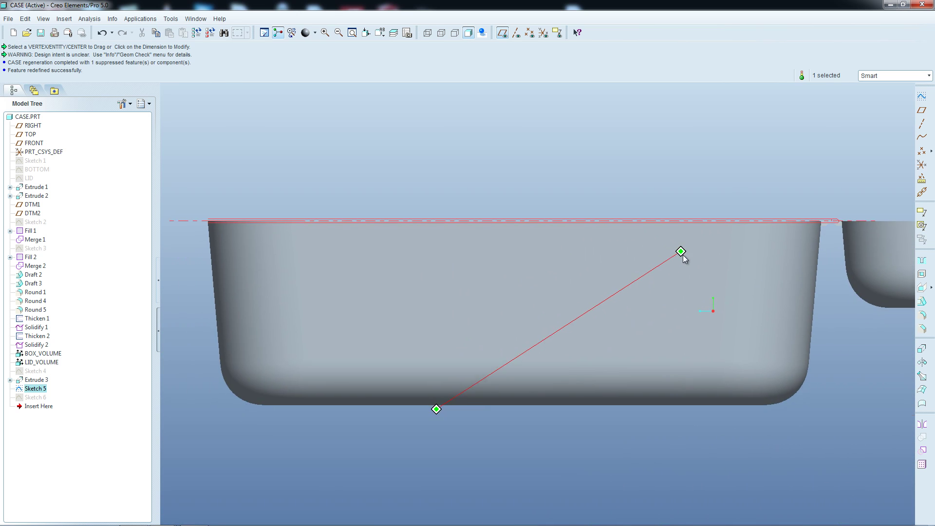
{"action": "scroll", "coordinate": [633, 282], "scroll_direction": "down", "scroll_amount": 2}
{"action": "middle_click_drag", "start_coordinate": [607, 298], "coordinate": [529, 316]}
Step: Return to the standard orientation and go to Insert > Advanced
{"action": "key", "text": "ctrl+d"}
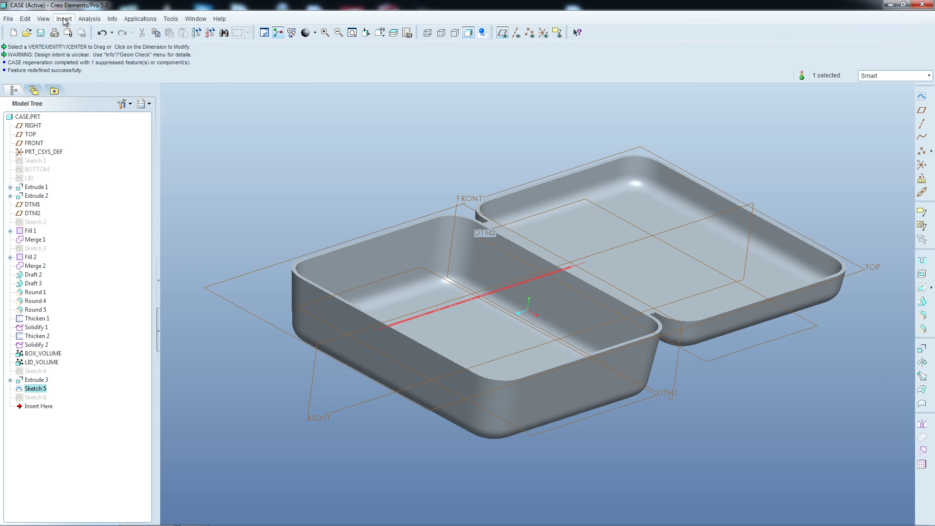
{"action": "left_click", "coordinate": [64, 19]}
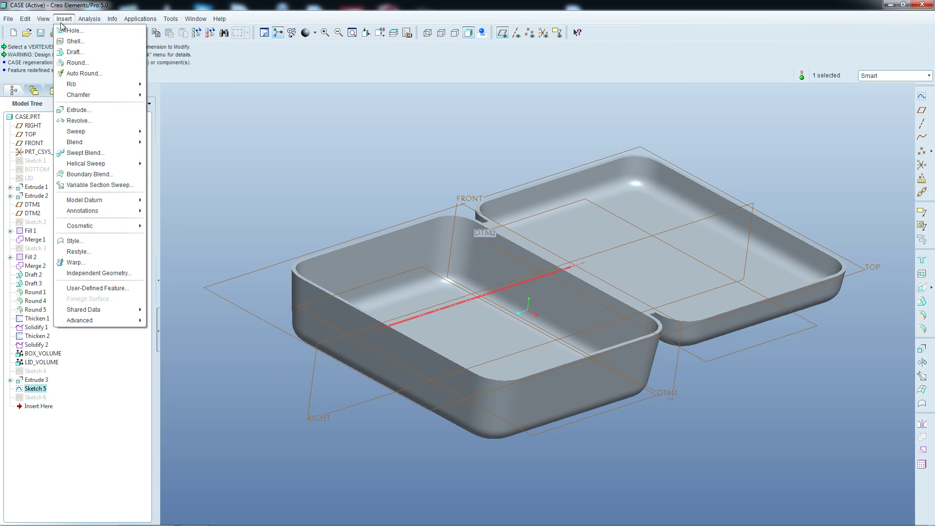
{"action": "mouse_move", "coordinate": [89, 321]}
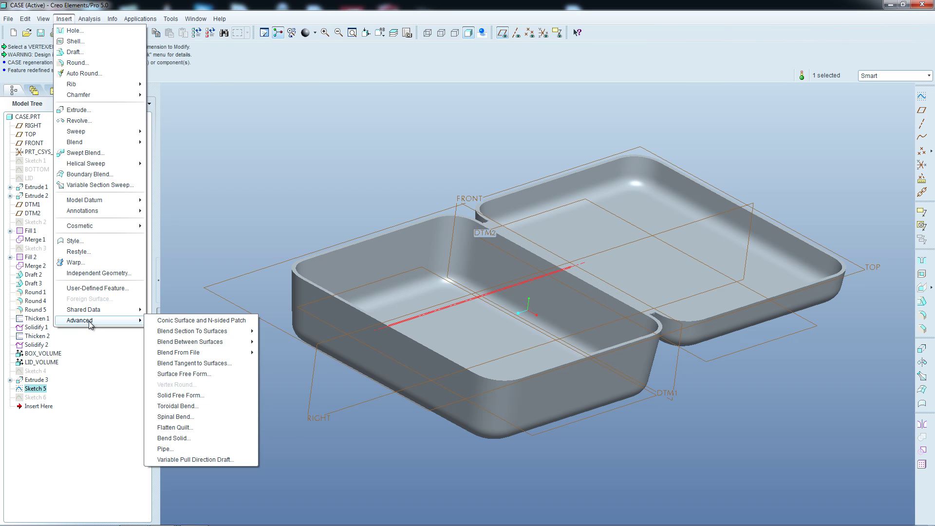
Step: Start a Spinal Bend, keeping Select Spine and No Prop Ctrl, and confirm with Done
{"action": "left_click", "coordinate": [195, 417]}
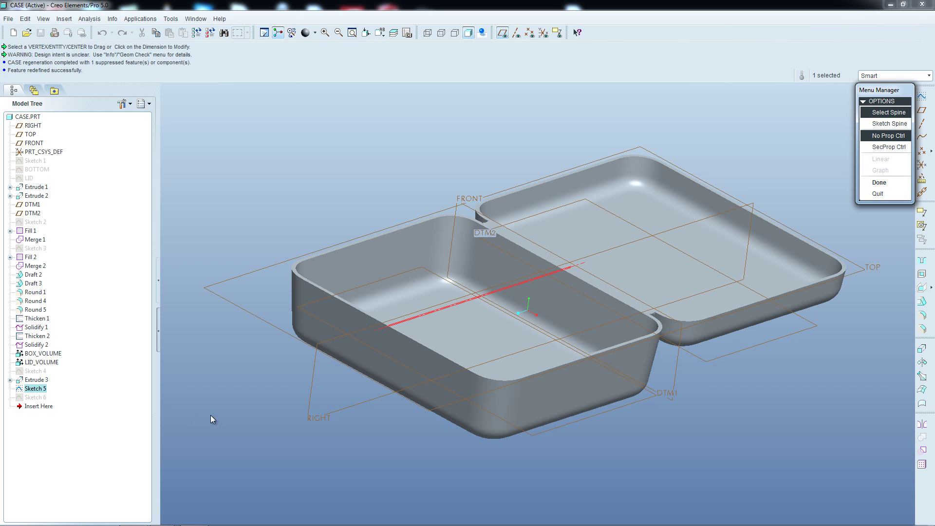
{"action": "mouse_move", "coordinate": [879, 91]}
{"action": "left_mouse_down"}
{"action": "mouse_move", "coordinate": [861, 73]}
{"action": "mouse_move", "coordinate": [868, 70]}
{"action": "left_mouse_up"}
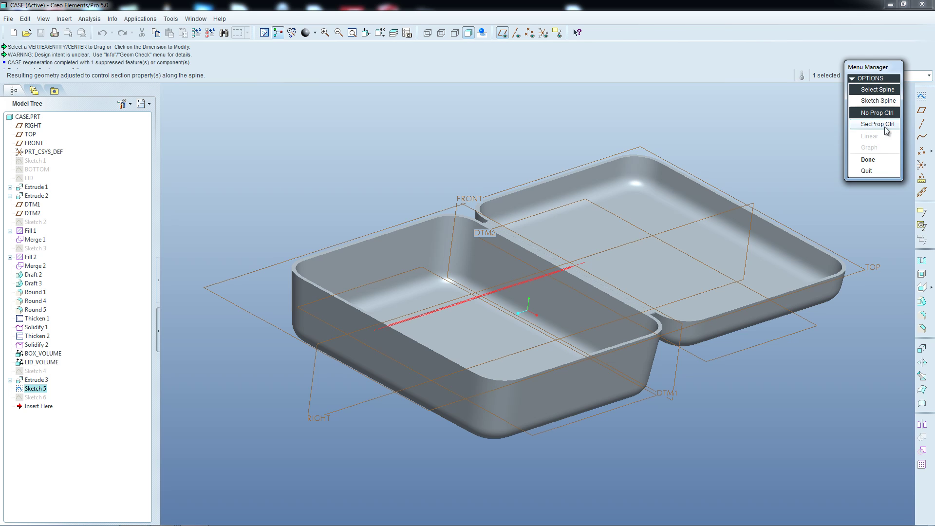
{"action": "left_click", "coordinate": [869, 161]}
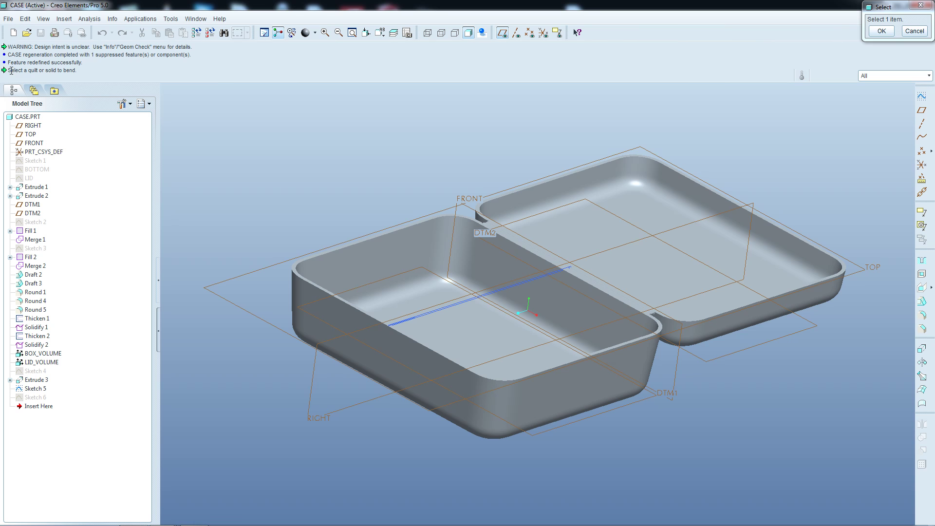
{"action": "left_click_drag", "start_coordinate": [10, 70], "coordinate": [89, 77]}
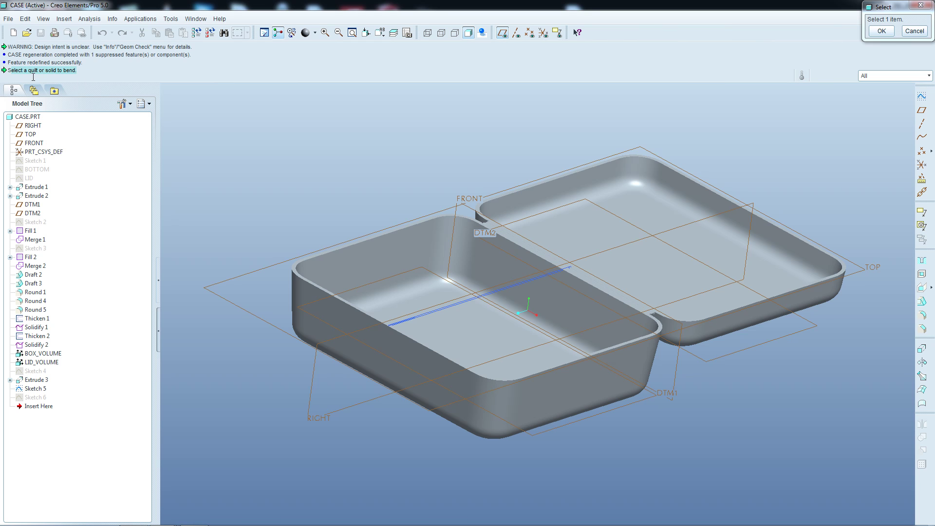
Step: Pick the CASE solid as the body to bend
{"action": "left_click", "coordinate": [564, 389]}
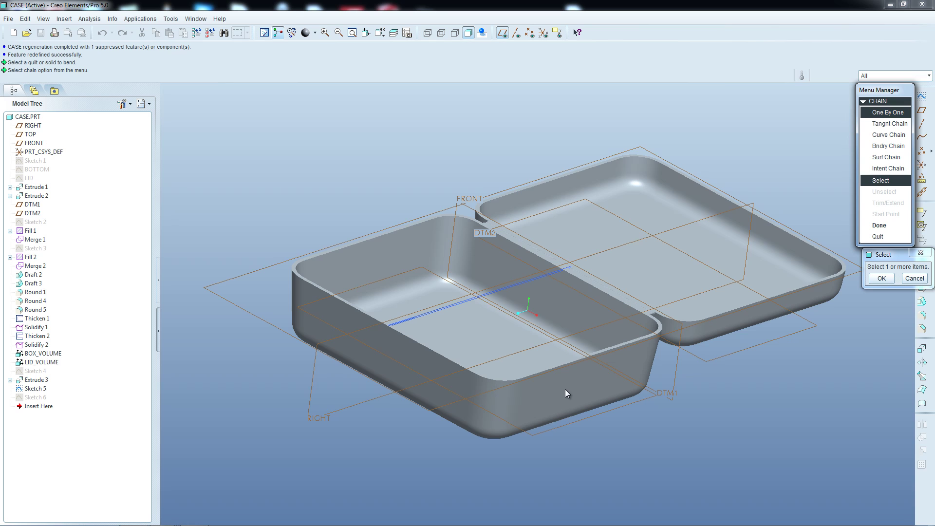
{"action": "left_click_drag", "start_coordinate": [11, 71], "coordinate": [91, 72]}
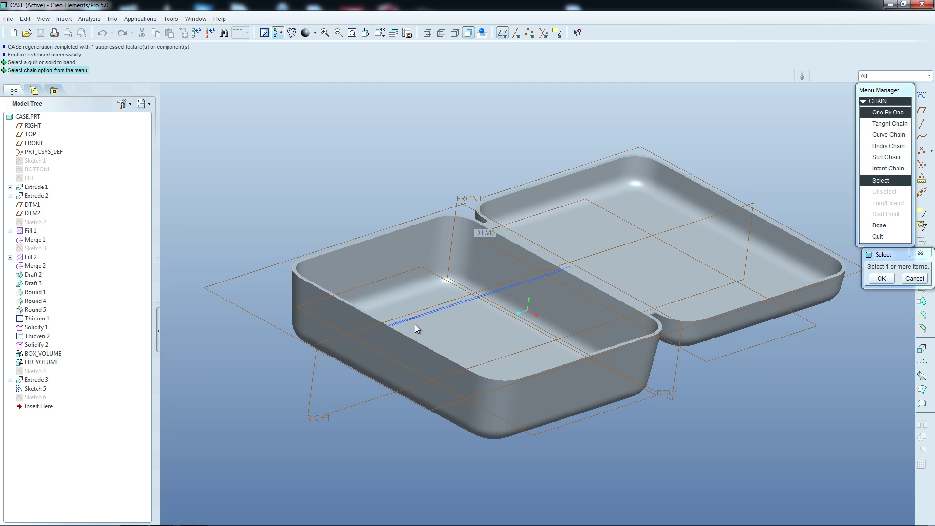
{"action": "middle_click_drag", "start_coordinate": [539, 402], "coordinate": [528, 401]}
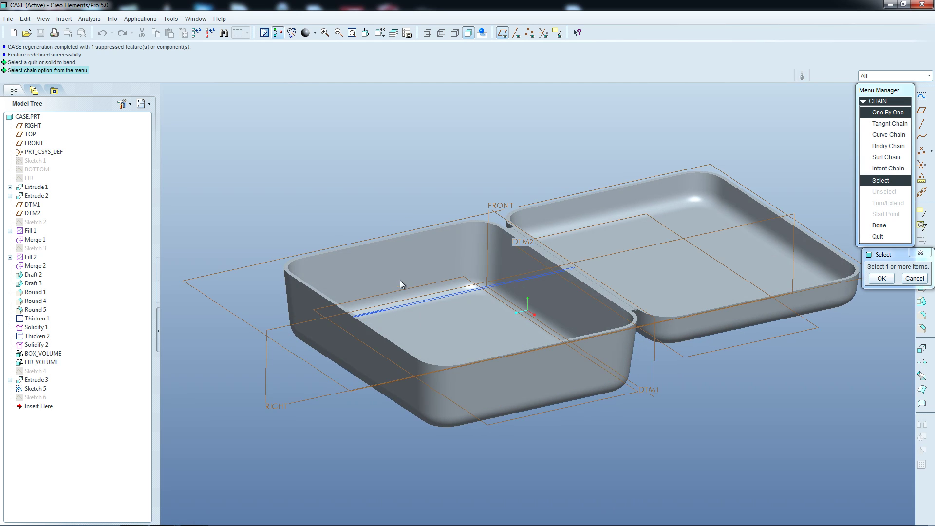
{"action": "left_click", "coordinate": [414, 305]}
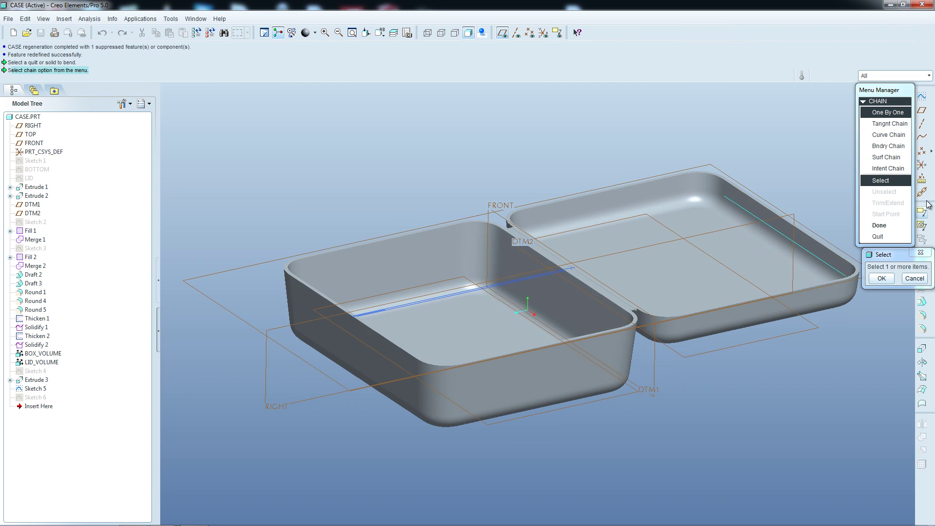
Step: With One By One, pick the slot's first long edge, rounded end arc and second long edge
{"action": "left_click", "coordinate": [884, 114]}
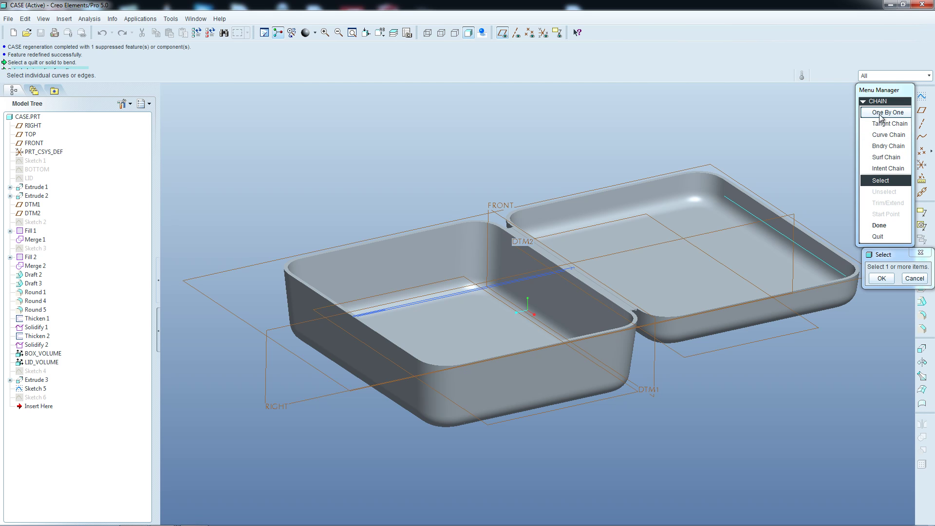
{"action": "scroll", "coordinate": [370, 315], "scroll_direction": "down", "scroll_amount": 5}
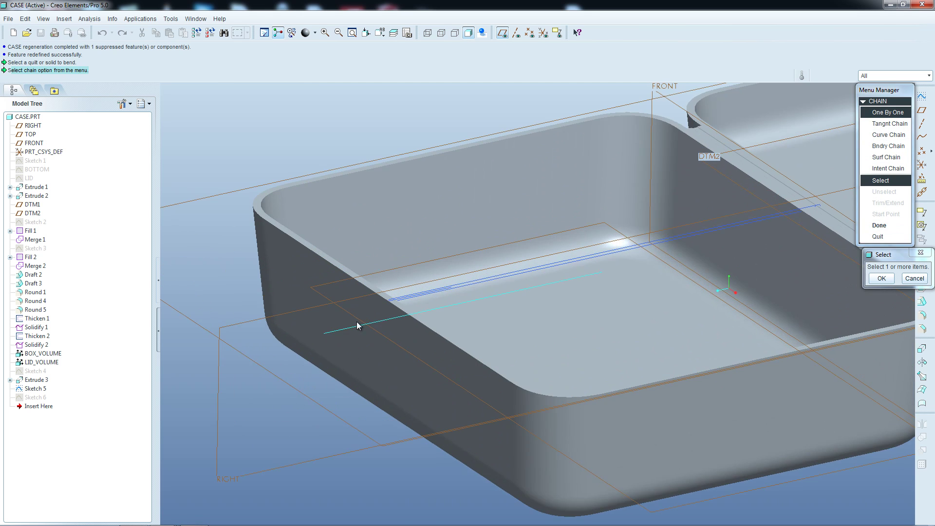
{"action": "scroll", "coordinate": [419, 328], "scroll_direction": "down", "scroll_amount": 5}
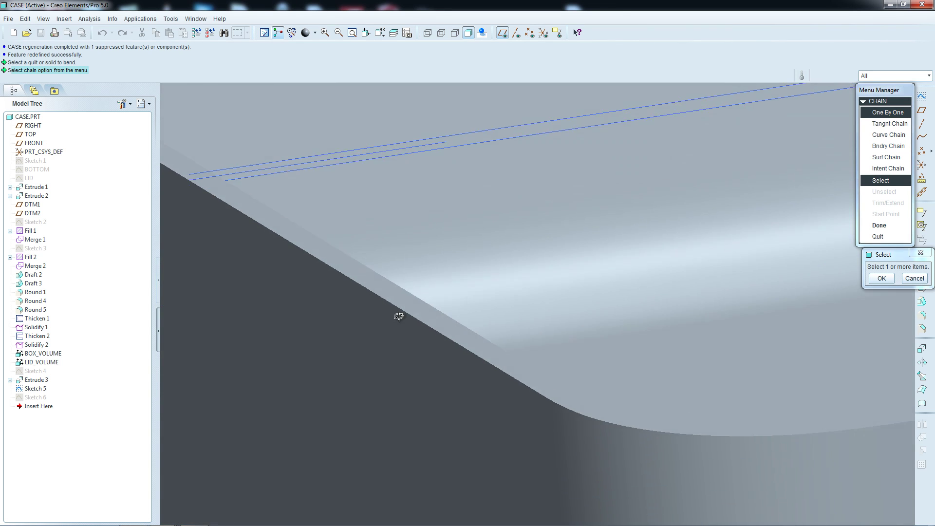
{"action": "scroll", "coordinate": [402, 328], "scroll_direction": "up", "scroll_amount": 5}
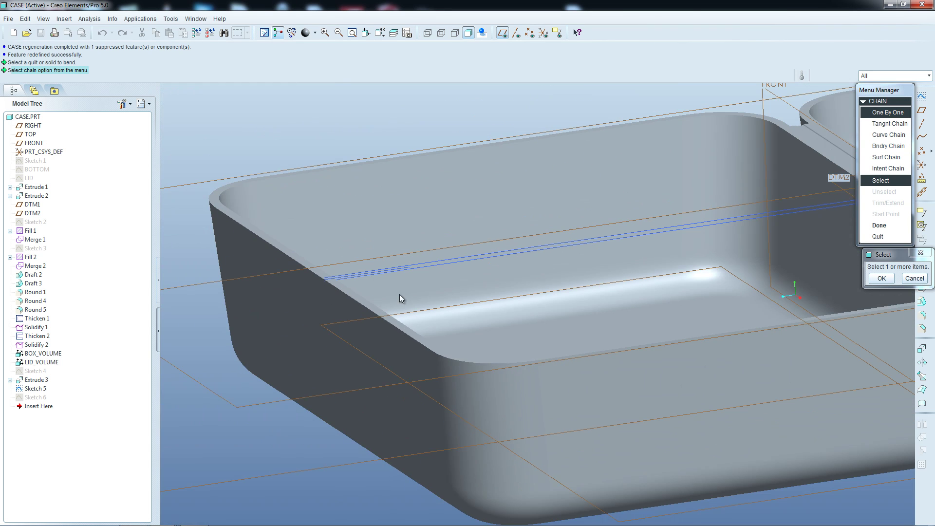
{"action": "left_click", "coordinate": [341, 282]}
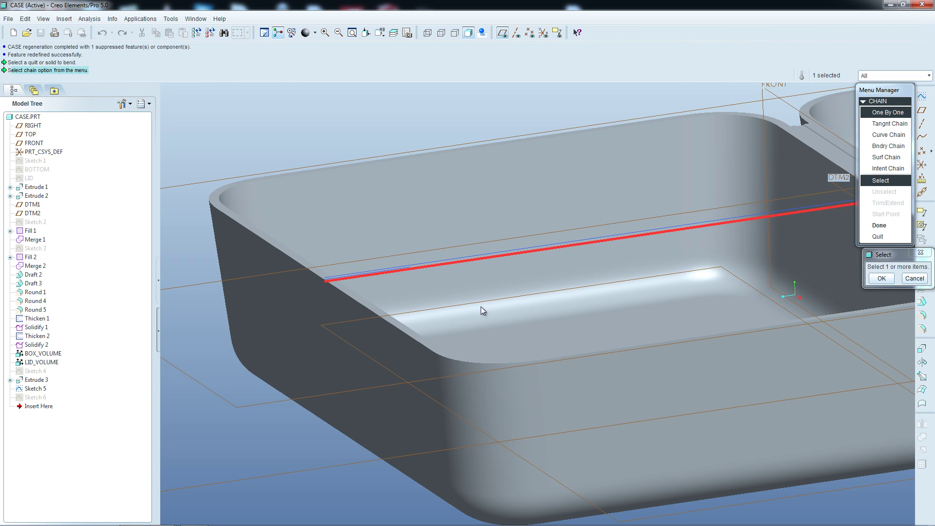
{"action": "scroll", "coordinate": [485, 303], "scroll_direction": "up", "scroll_amount": 3}
{"action": "scroll", "coordinate": [653, 258], "scroll_direction": "down", "scroll_amount": 6}
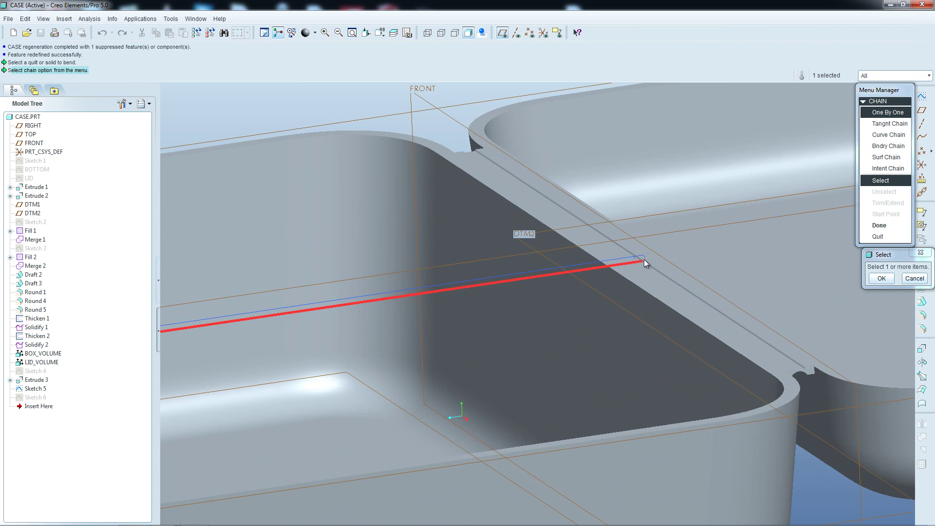
{"action": "scroll", "coordinate": [646, 267], "scroll_direction": "down", "scroll_amount": 2}
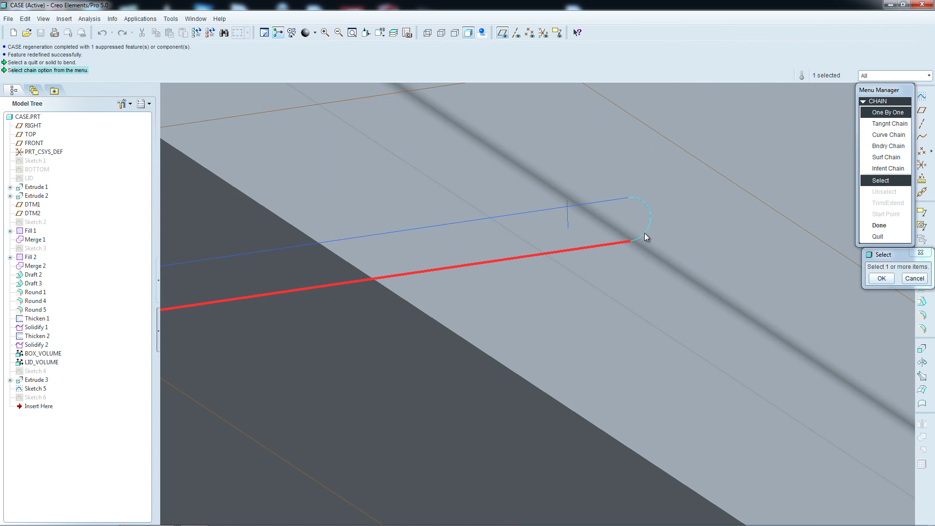
{"action": "left_click", "coordinate": [644, 233]}
{"action": "left_click", "coordinate": [532, 211]}
{"action": "scroll", "coordinate": [539, 250], "scroll_direction": "down", "scroll_amount": 5}
{"action": "scroll", "coordinate": [501, 303], "scroll_direction": "down", "scroll_amount": 5}
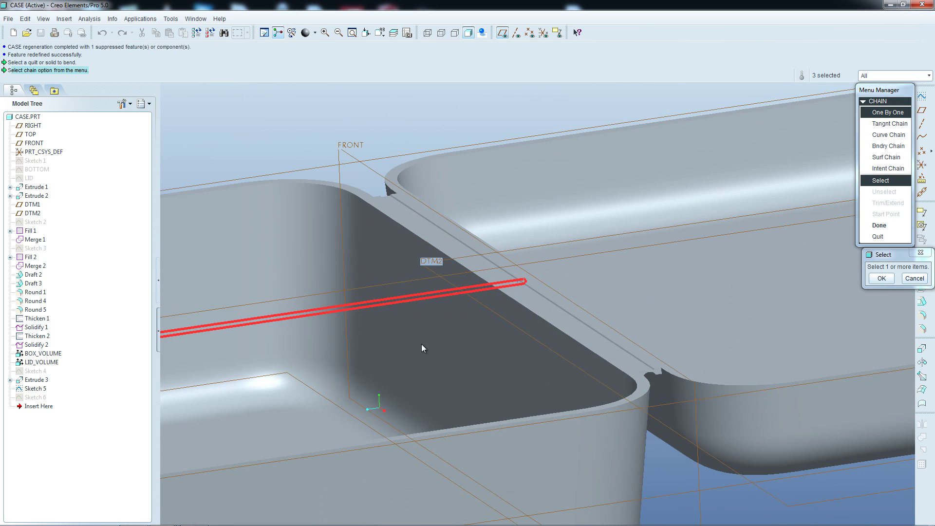
{"action": "middle_click_drag", "start_coordinate": [290, 360], "coordinate": [434, 344], "text": "shift"}
{"action": "scroll", "coordinate": [468, 339], "scroll_direction": "up", "scroll_amount": 5}
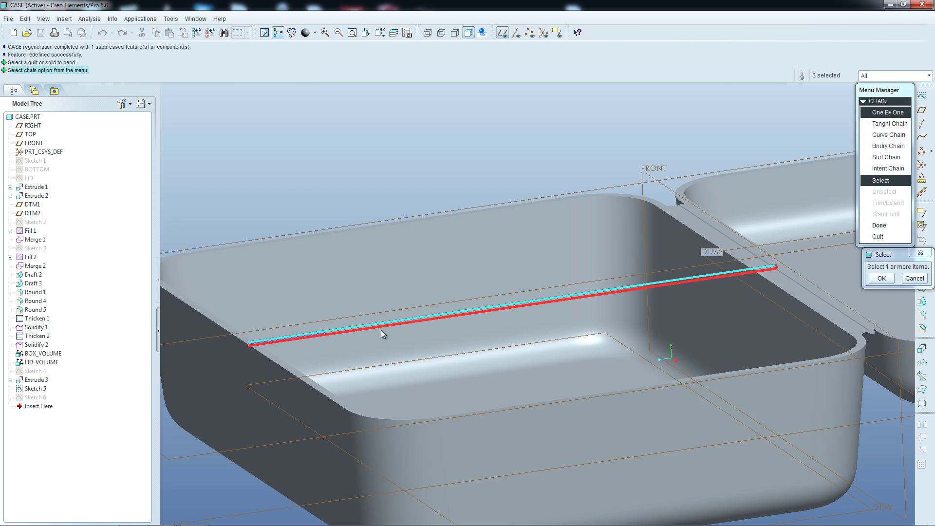
Step: Accept the sketched line as the spine and finish the chain with Done
{"action": "left_click", "coordinate": [882, 279]}
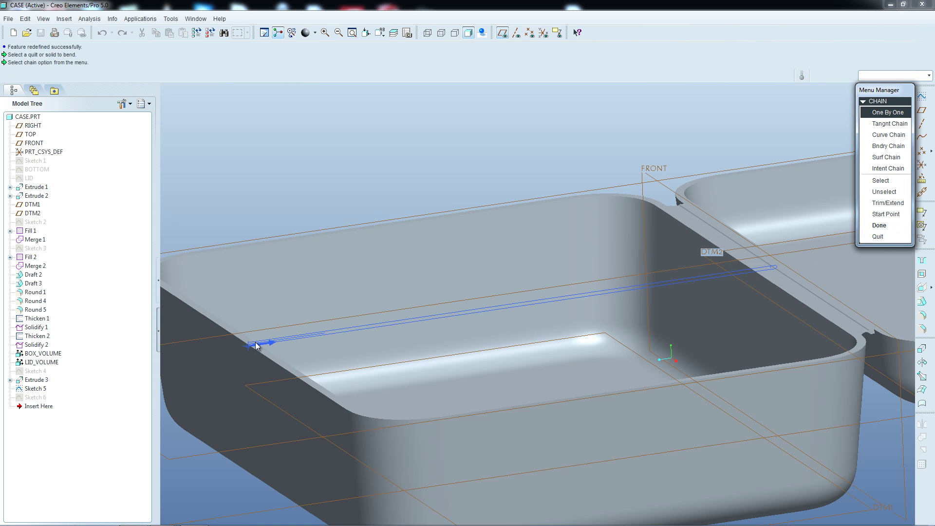
{"action": "scroll", "coordinate": [253, 343], "scroll_direction": "up", "scroll_amount": 5}
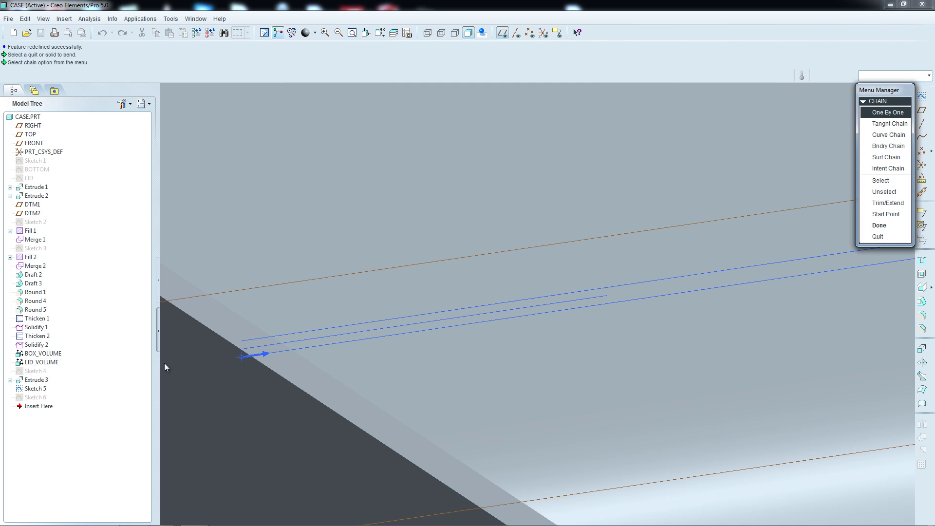
{"action": "left_click", "coordinate": [882, 224]}
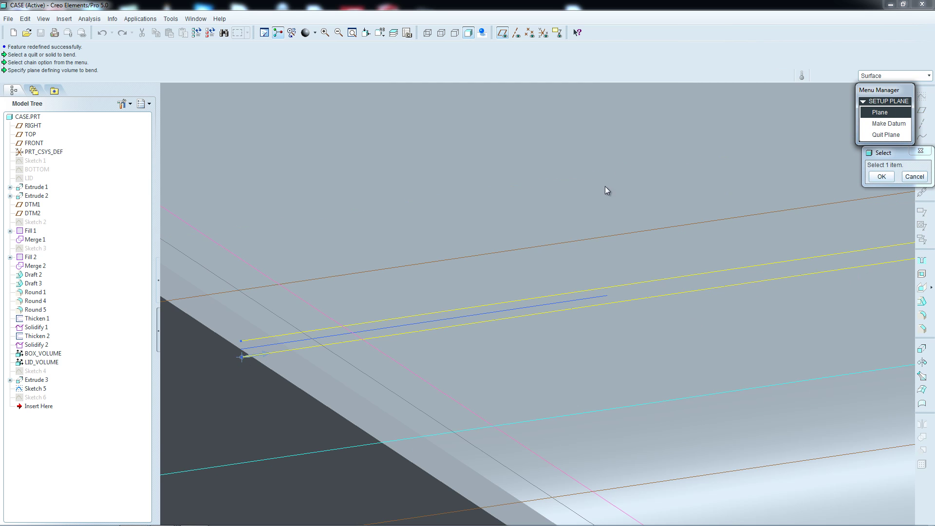
Step: Zoom out to show case and lid, then pick datum plane DTM5 at the base's end
{"action": "scroll", "coordinate": [412, 362], "scroll_direction": "down", "scroll_amount": 5}
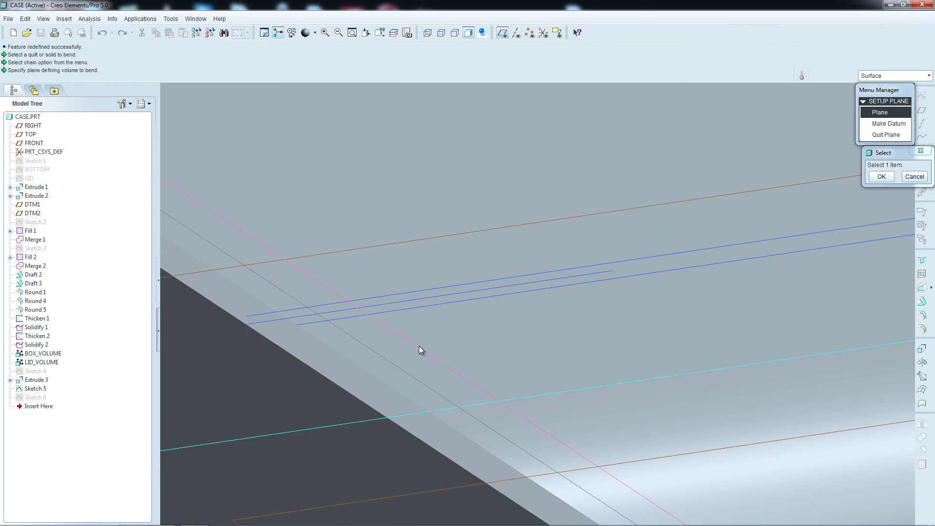
{"action": "scroll", "coordinate": [420, 338], "scroll_direction": "down", "scroll_amount": 5}
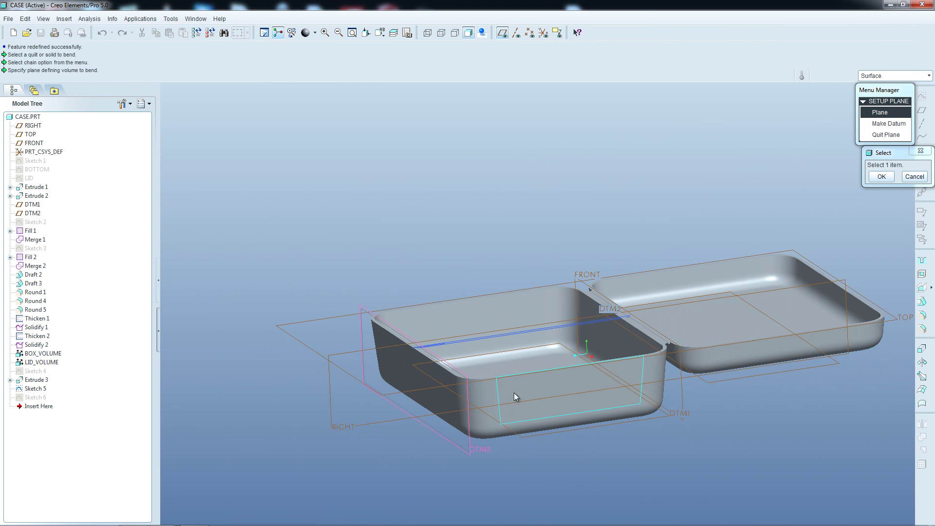
{"action": "middle_click_drag", "start_coordinate": [513, 390], "coordinate": [492, 389]}
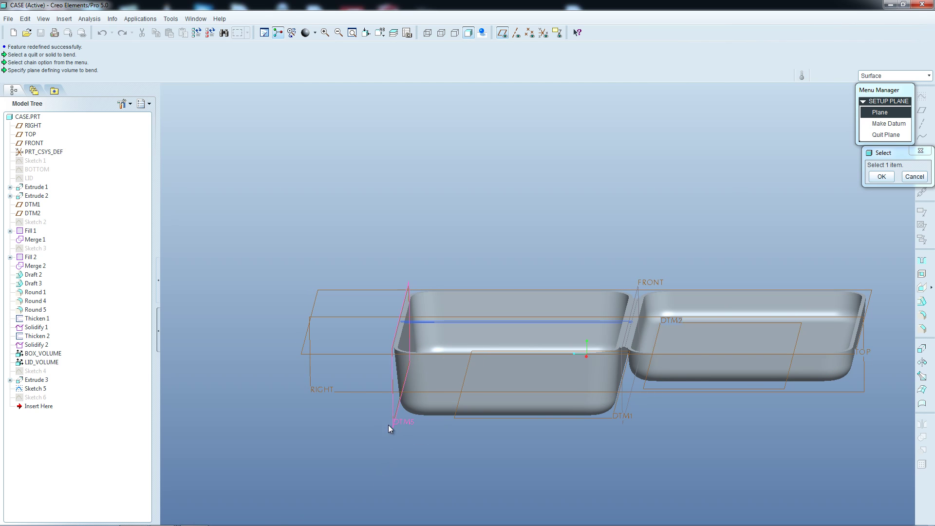
{"action": "scroll", "coordinate": [396, 426], "scroll_direction": "up", "scroll_amount": 3}
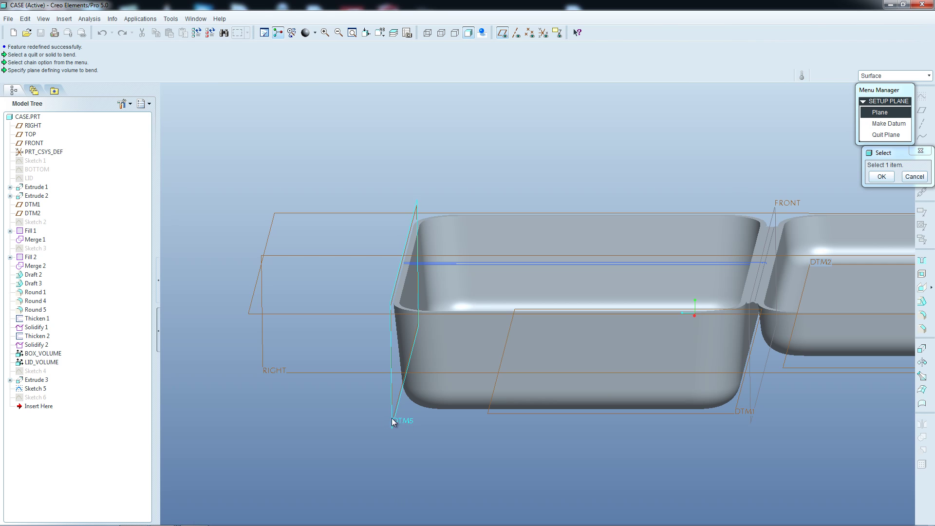
{"action": "left_click", "coordinate": [391, 418]}
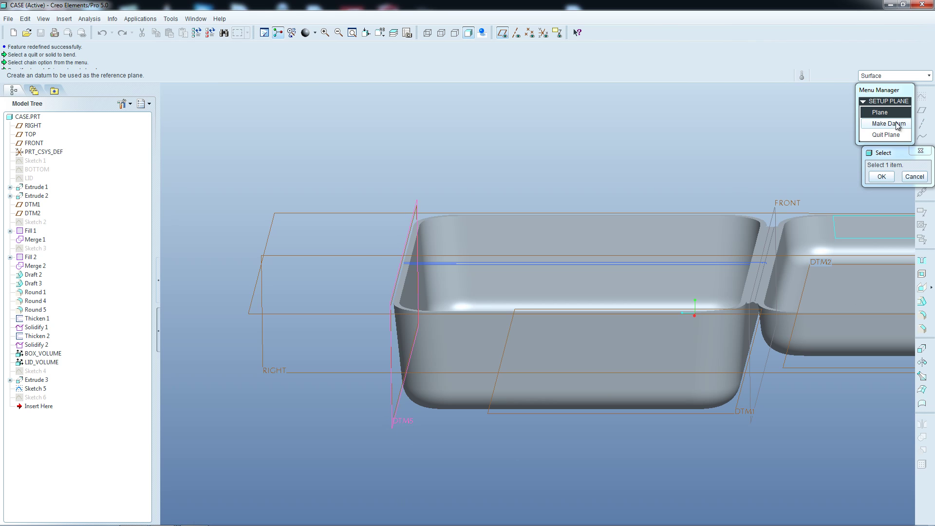
Step: Make a datum plane parallel to DTM5 passing through the lid's outer rim edge
{"action": "left_click", "coordinate": [889, 124]}
{"action": "scroll", "coordinate": [709, 281], "scroll_direction": "down", "scroll_amount": 5}
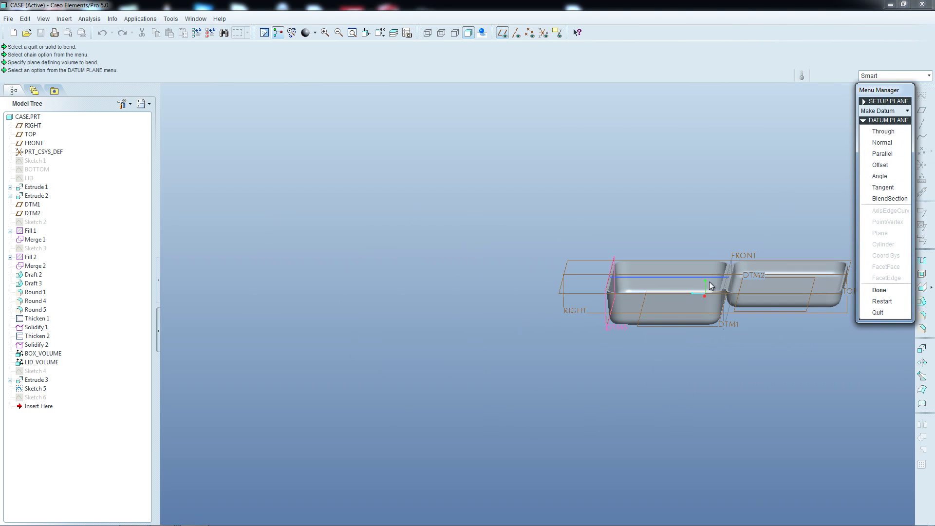
{"action": "left_click", "coordinate": [889, 155]}
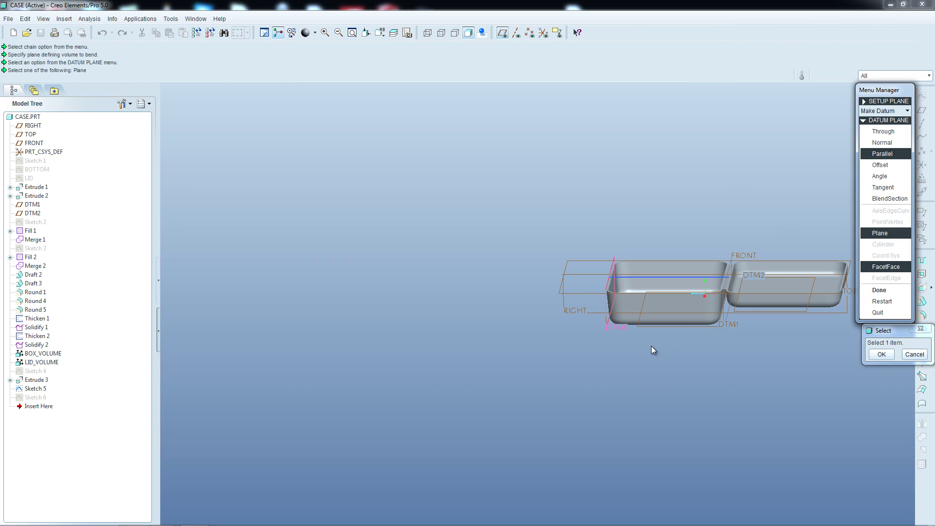
{"action": "left_click", "coordinate": [609, 328]}
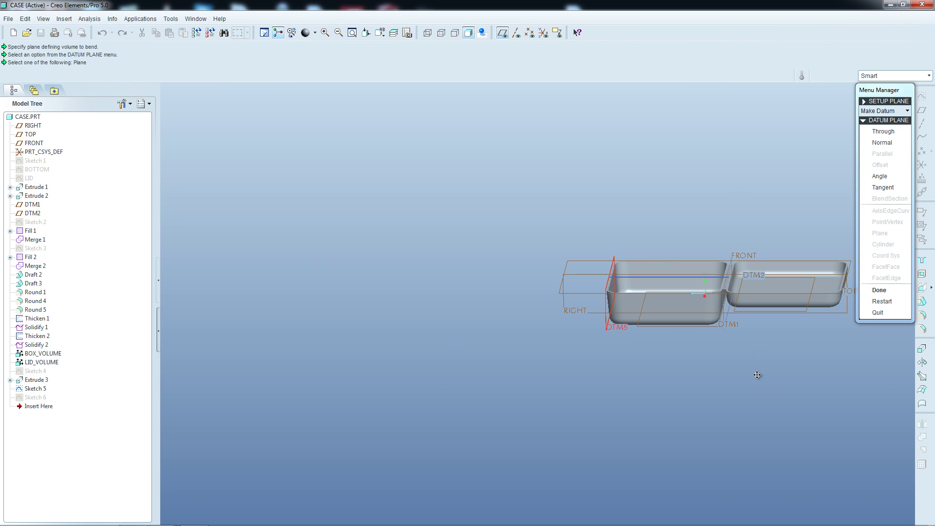
{"action": "middle_click_drag", "start_coordinate": [756, 375], "coordinate": [563, 402], "text": "shift"}
{"action": "middle_click_drag", "start_coordinate": [625, 406], "coordinate": [605, 407]}
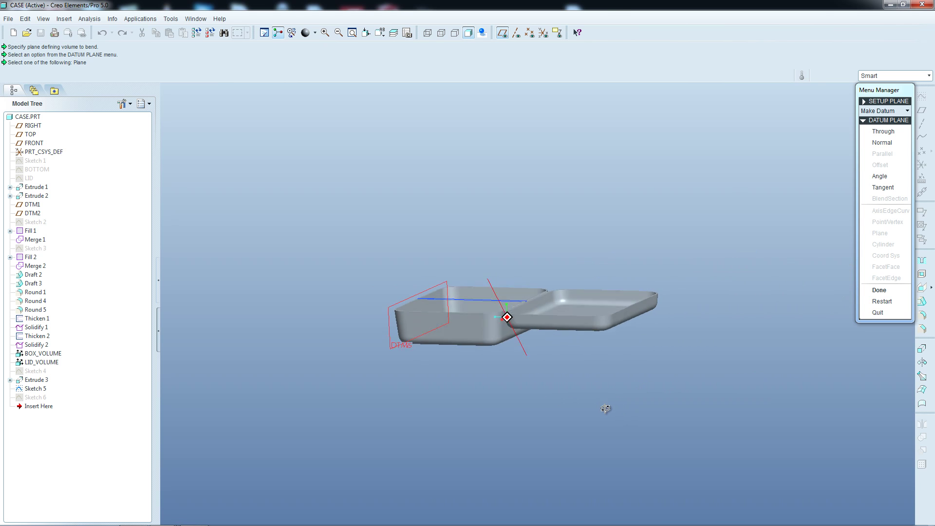
{"action": "scroll", "coordinate": [609, 413], "scroll_direction": "down", "scroll_amount": 6}
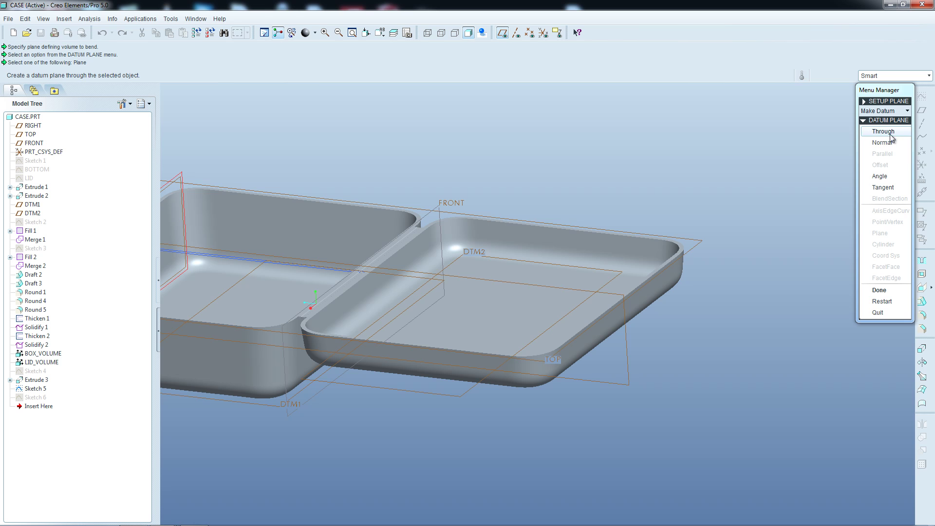
{"action": "left_click", "coordinate": [886, 132]}
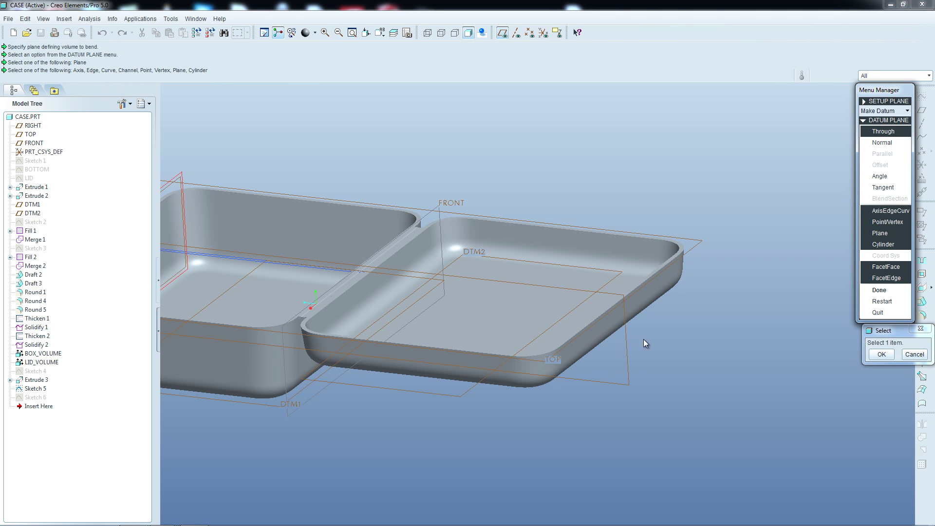
{"action": "scroll", "coordinate": [574, 311], "scroll_direction": "down", "scroll_amount": 3}
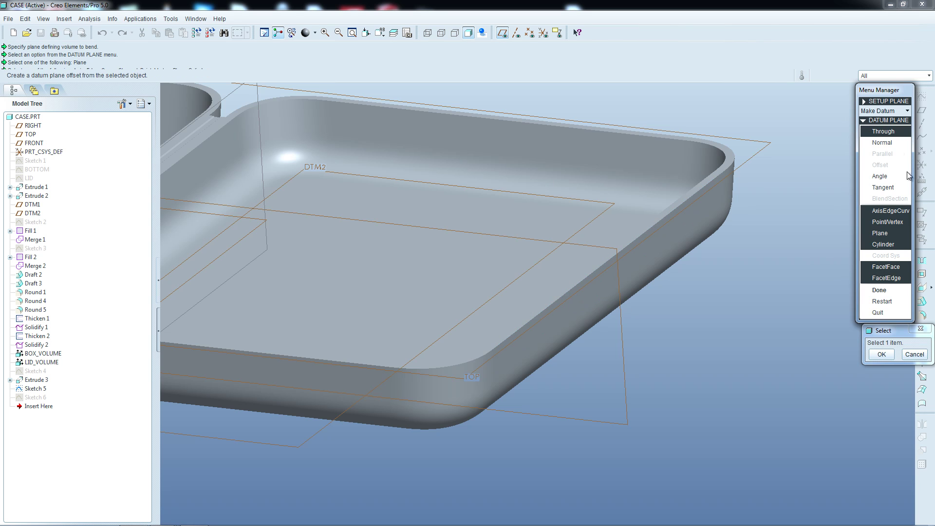
{"action": "left_click", "coordinate": [548, 308]}
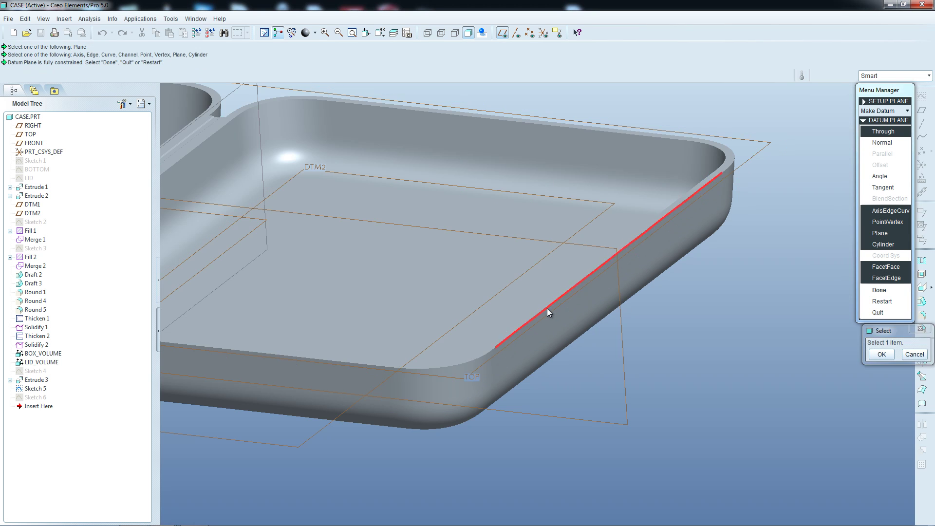
{"action": "left_click", "coordinate": [880, 290]}
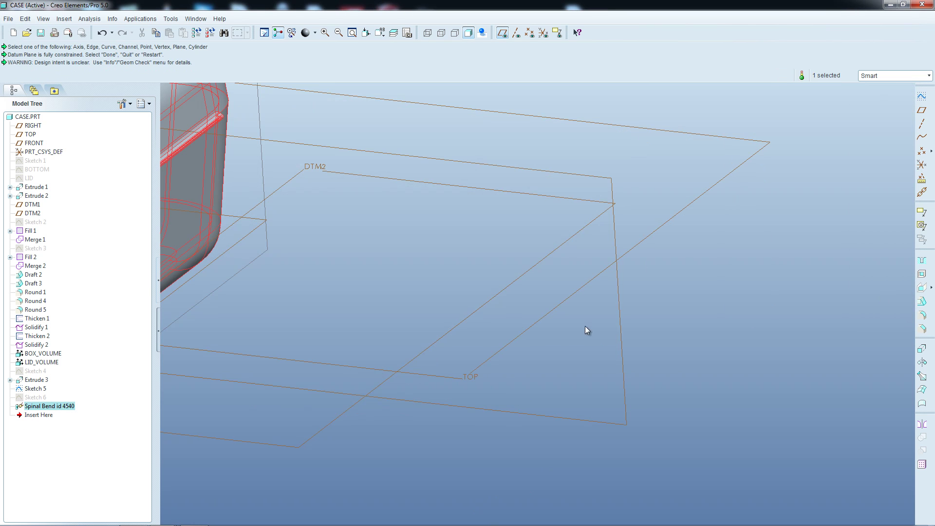
{"action": "key", "text": "ctrl+d"}
{"action": "middle_click_drag", "start_coordinate": [361, 355], "coordinate": [510, 403]}
{"action": "left_click", "coordinate": [453, 407]}
{"action": "scroll", "coordinate": [547, 297], "scroll_direction": "down", "scroll_amount": 5}
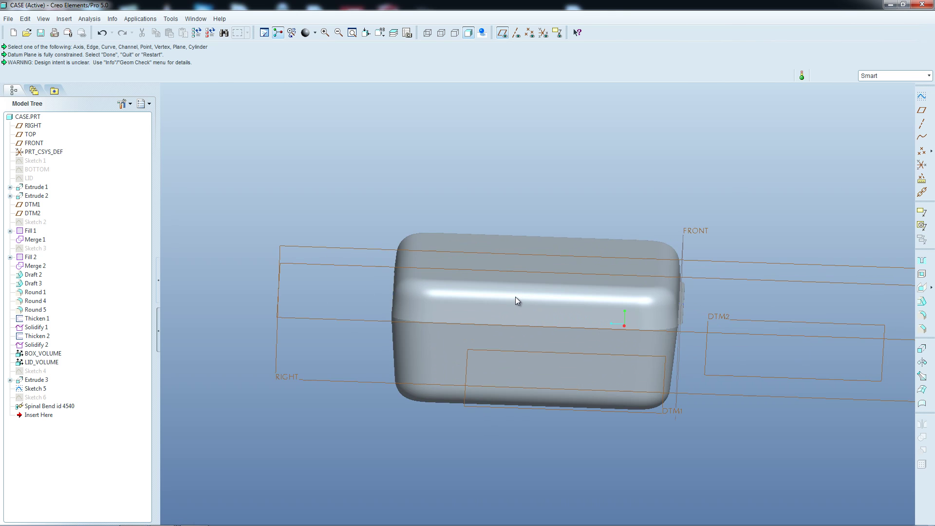
{"action": "middle_click_drag", "start_coordinate": [636, 355], "coordinate": [622, 323]}
{"action": "scroll", "coordinate": [621, 323], "scroll_direction": "down", "scroll_amount": 3}
{"action": "scroll", "coordinate": [672, 341], "scroll_direction": "down", "scroll_amount": 4}
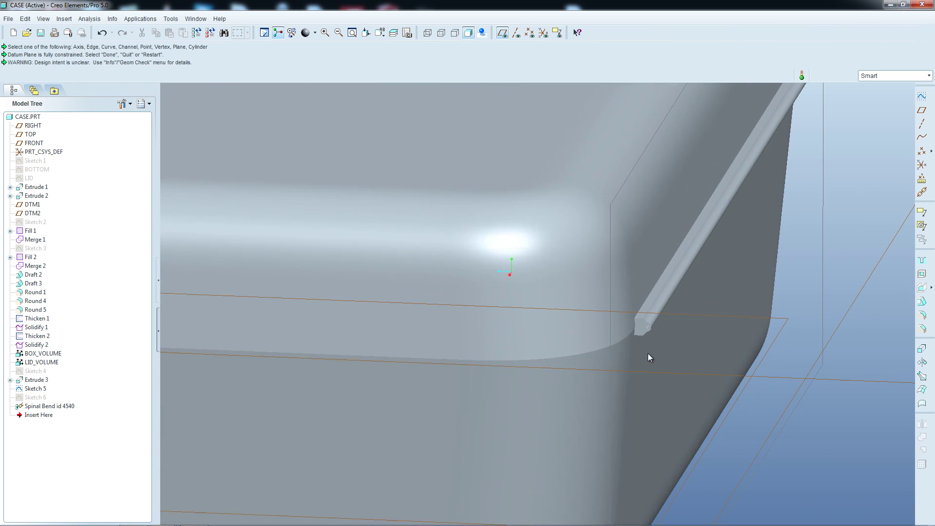
{"action": "scroll", "coordinate": [647, 329], "scroll_direction": "down", "scroll_amount": 8}
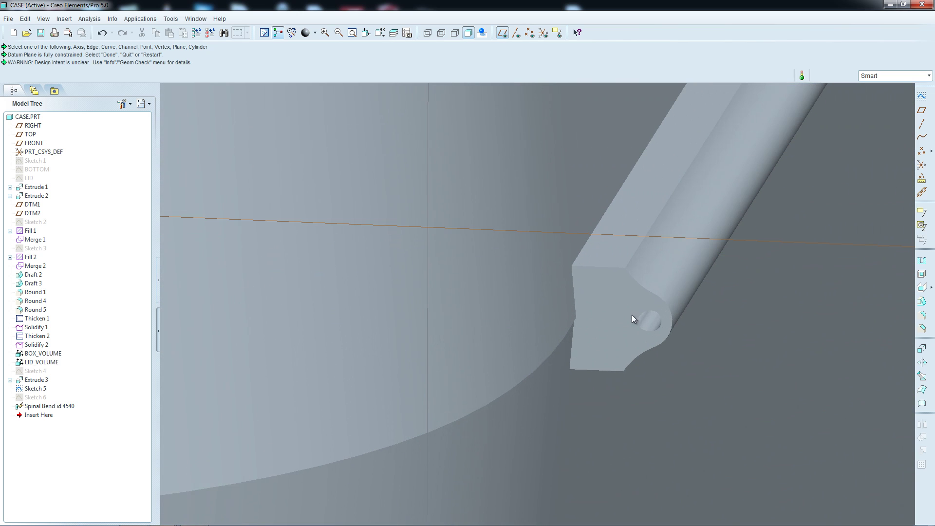
{"action": "left_click", "coordinate": [616, 296]}
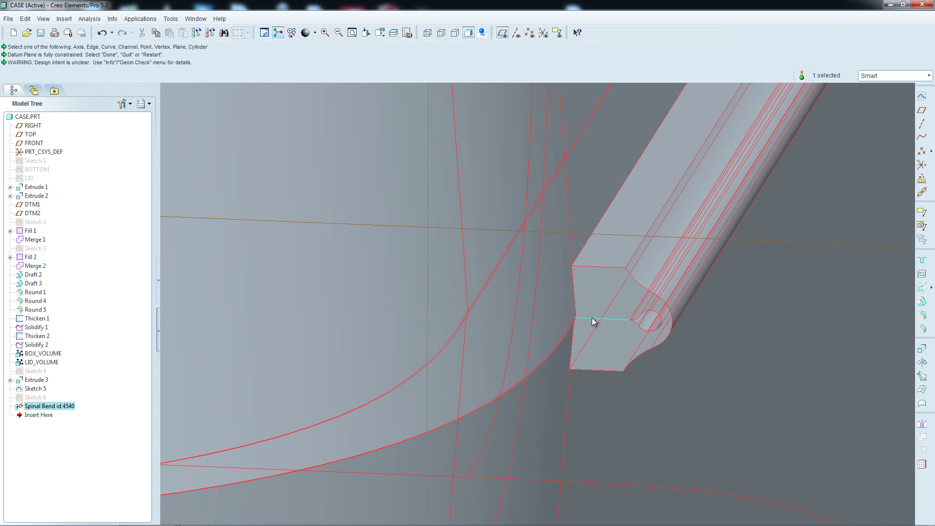
{"action": "scroll", "coordinate": [569, 322], "scroll_direction": "down", "scroll_amount": 2}
{"action": "scroll", "coordinate": [611, 359], "scroll_direction": "down", "scroll_amount": 3}
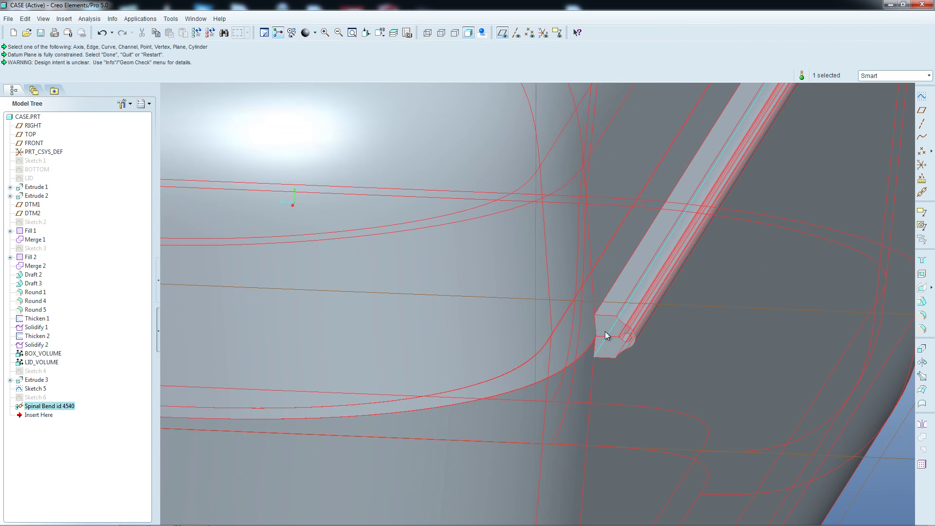
{"action": "scroll", "coordinate": [611, 373], "scroll_direction": "down", "scroll_amount": 3}
{"action": "scroll", "coordinate": [612, 376], "scroll_direction": "down", "scroll_amount": 5}
{"action": "middle_click_drag", "start_coordinate": [602, 375], "coordinate": [328, 431]}
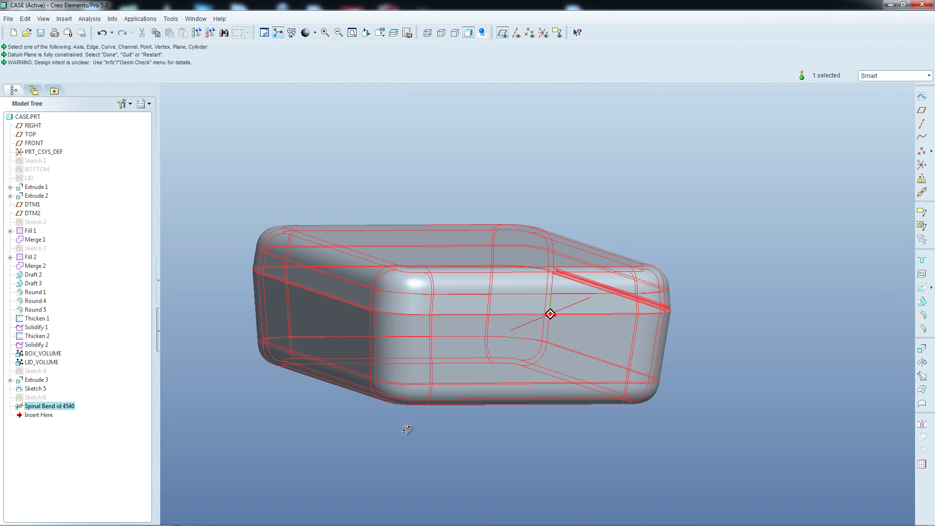
{"action": "left_click", "coordinate": [326, 431]}
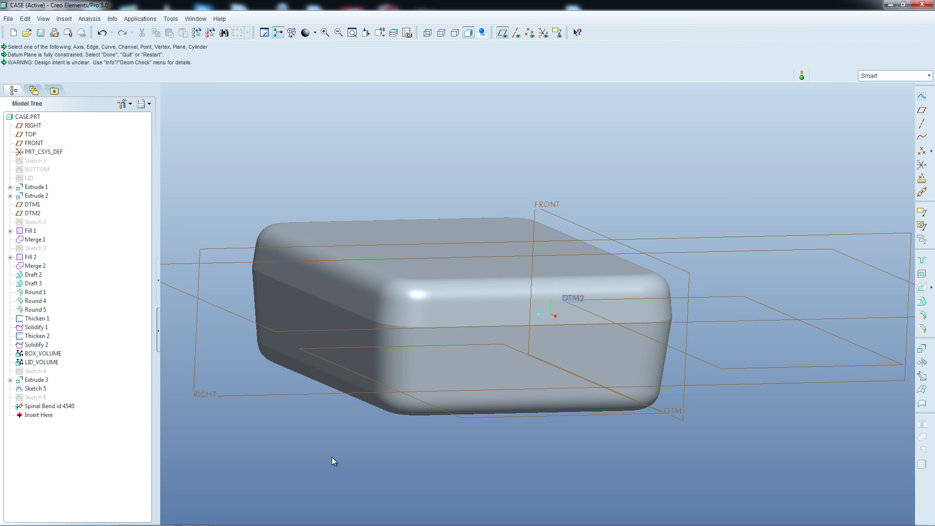
{"action": "middle_click_drag", "start_coordinate": [331, 457], "coordinate": [347, 469]}
{"action": "mouse_move", "coordinate": [196, 522]}
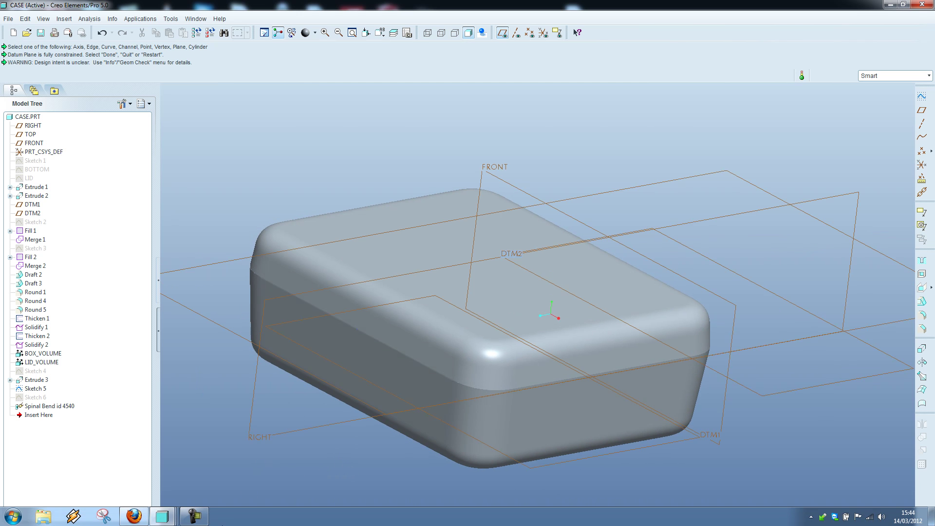
{"action": "left_click", "coordinate": [195, 518]}
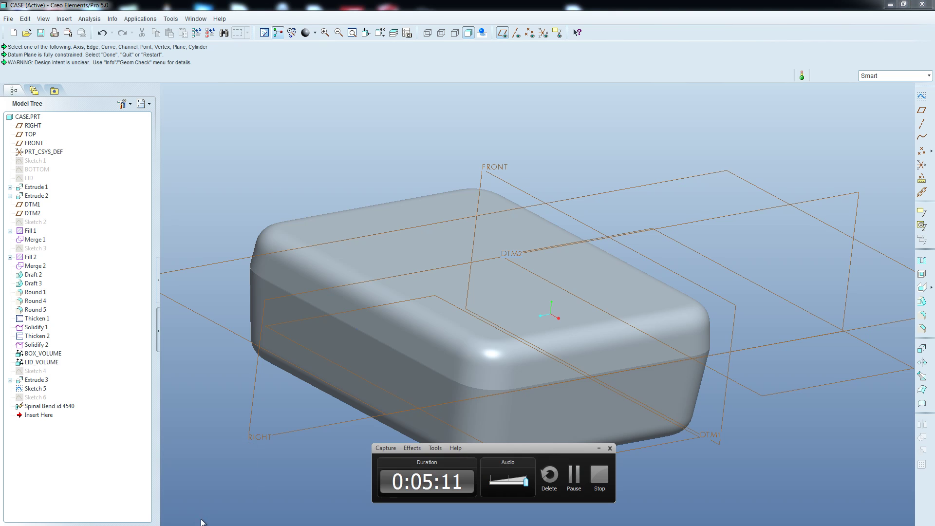